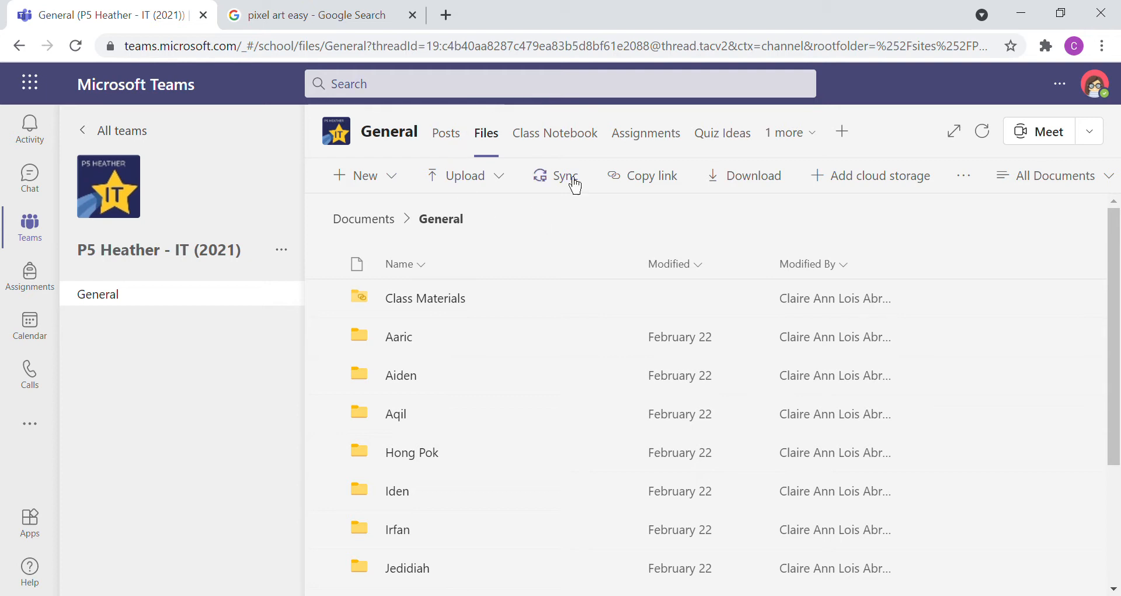
Step: Open the Name folder and its Spreadsheet Creation with Excel subfolder in the channel files
scroll(572, 407, down, 3)
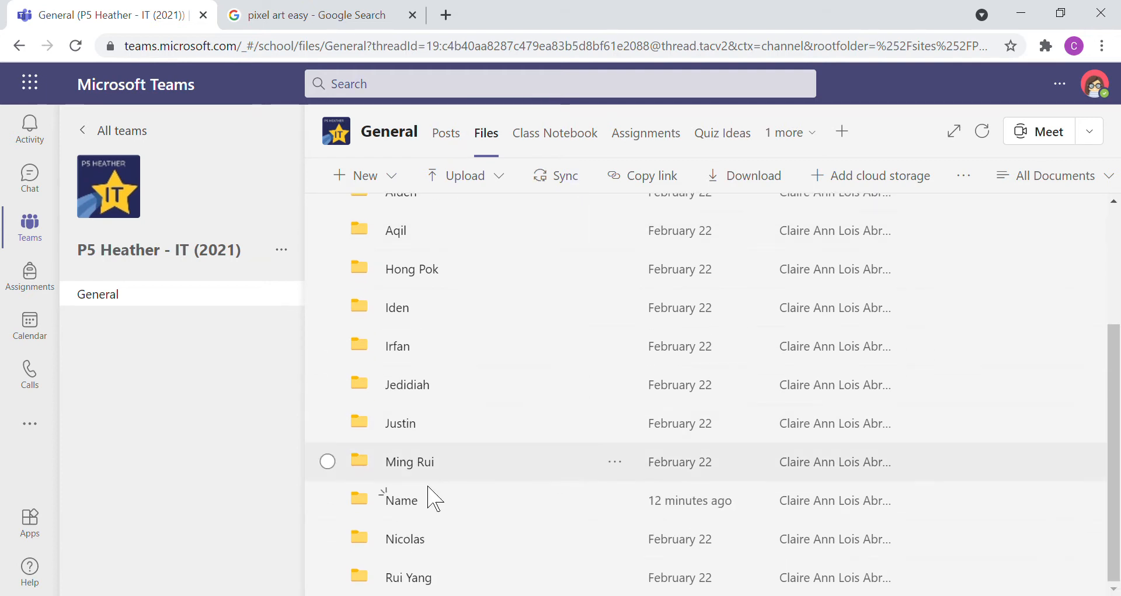
click(407, 512)
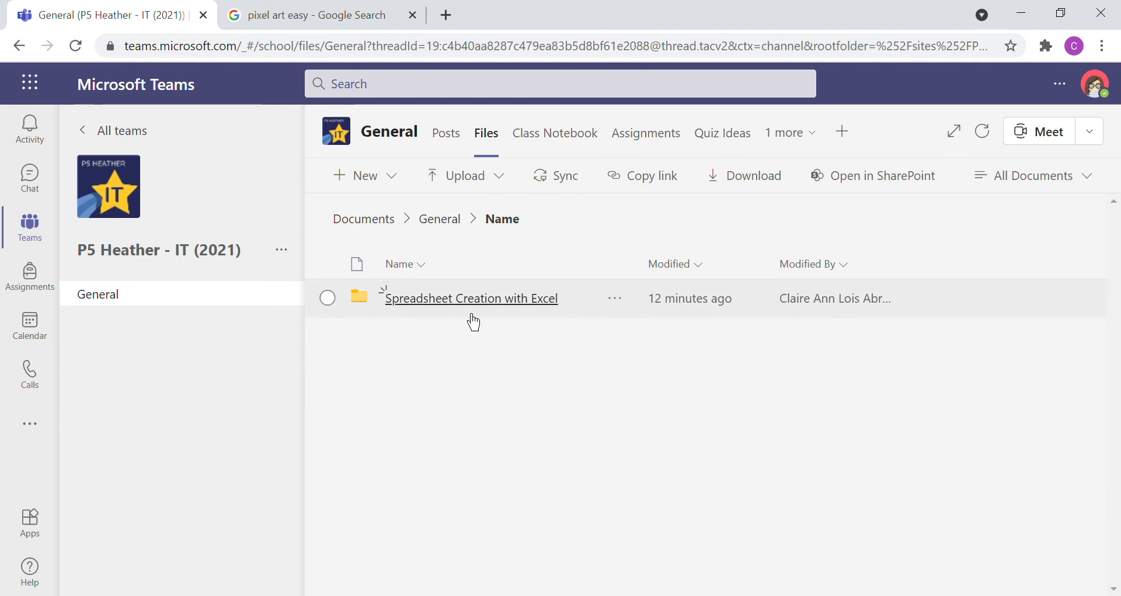
click(472, 314)
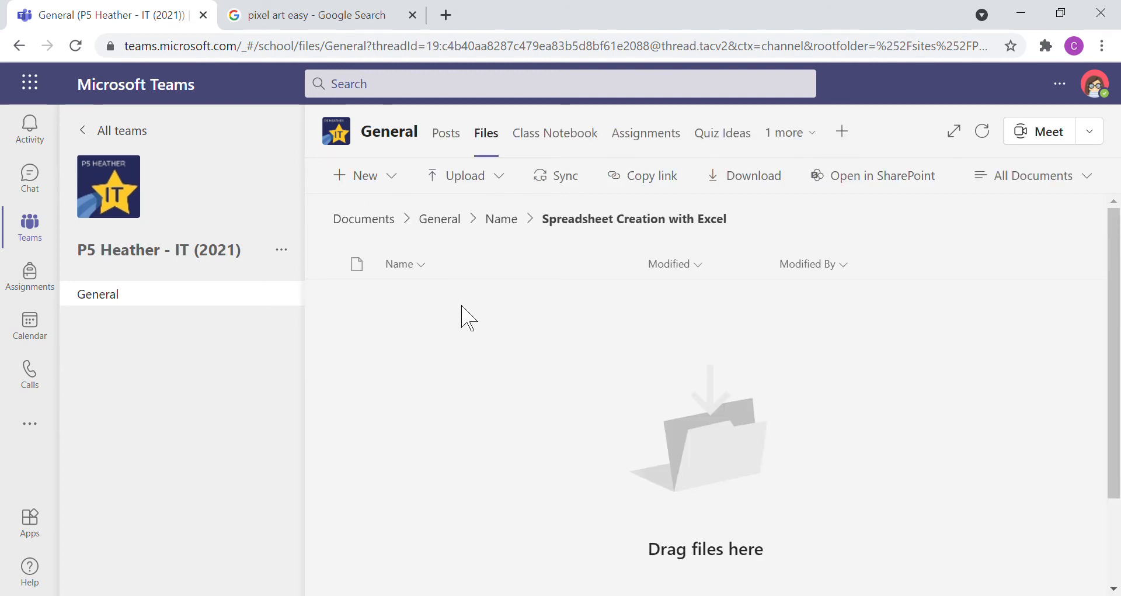
Step: Create an Excel workbook named "Pixel Art - Name" in the Spreadsheet Creation with Excel folder
click(377, 185)
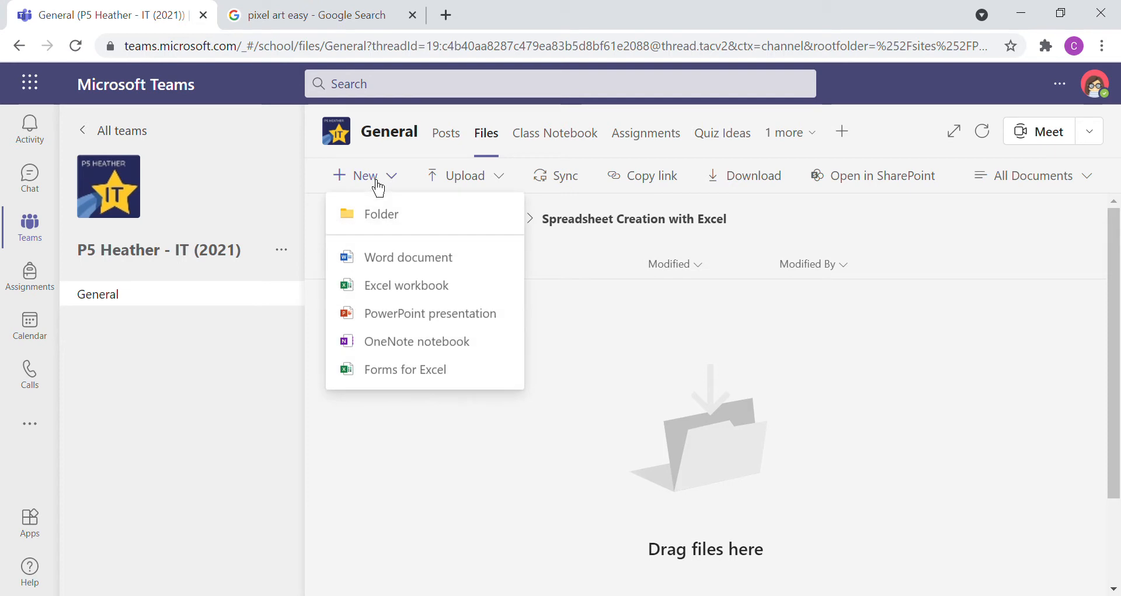
click(429, 289)
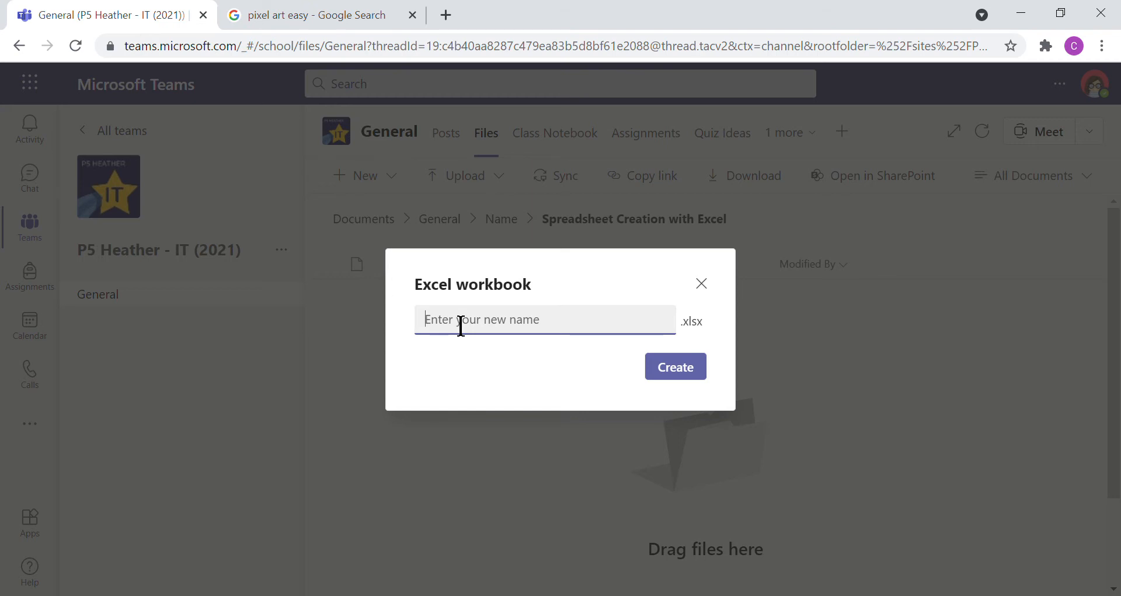
text(P)
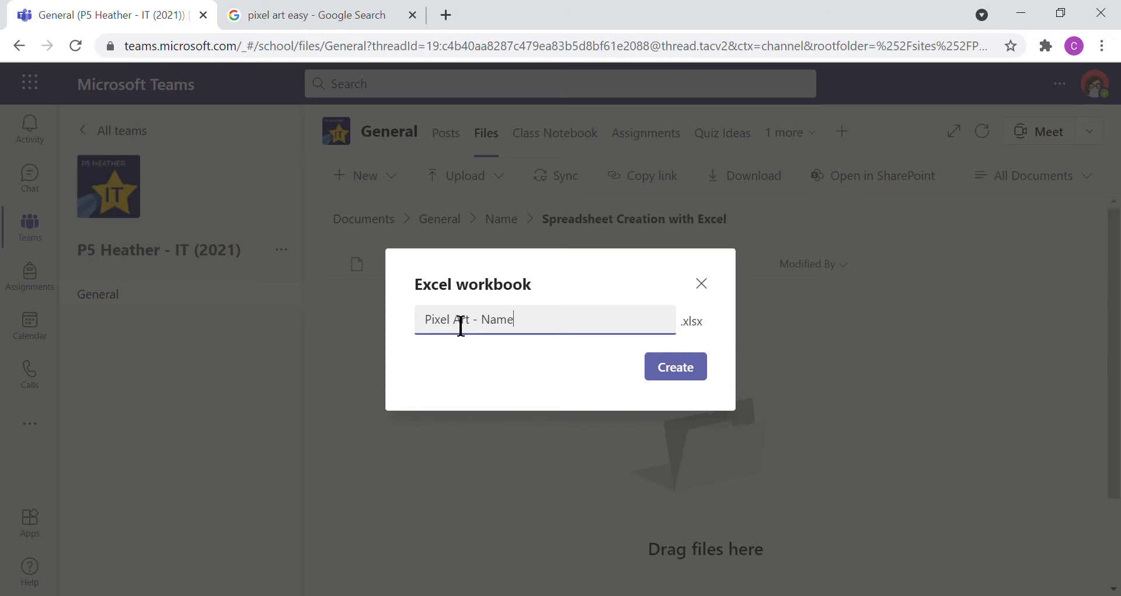
text(ixel Art - Name)
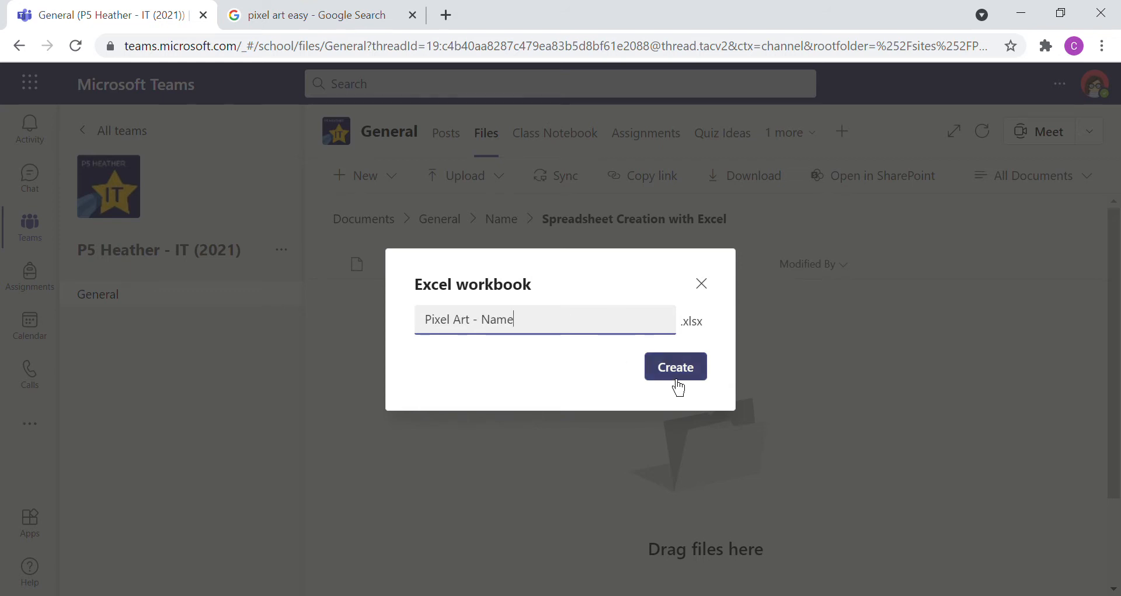
click(675, 377)
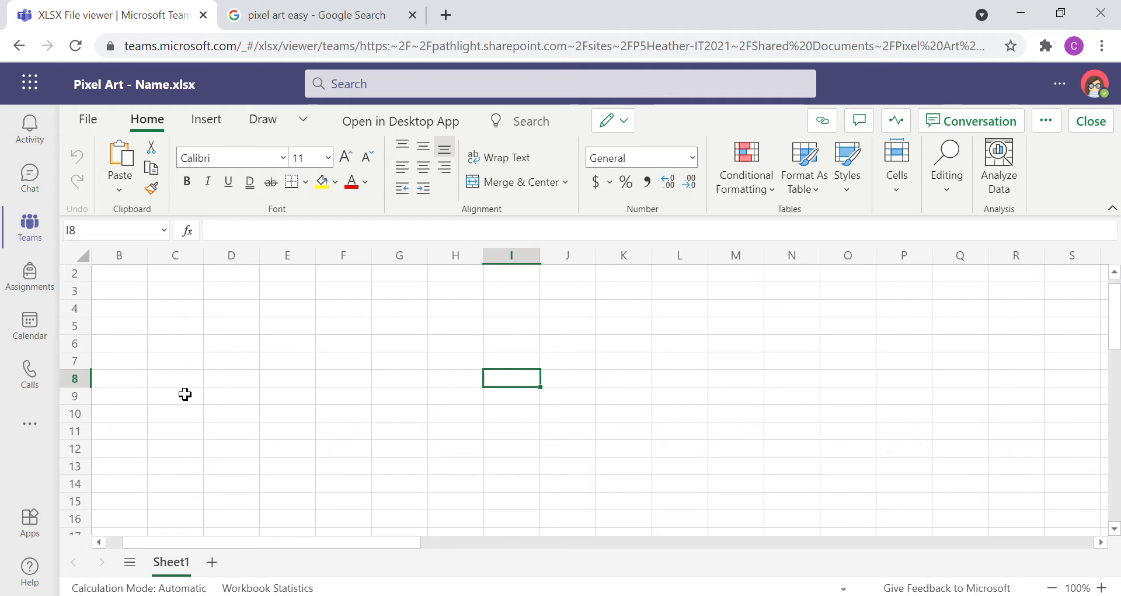
Step: Make all cells of the sheet square by narrowing every column and setting the row height to 22.50 (30 pixels)
scroll(185, 395, up, 1)
scroll(185, 395, left, 1)
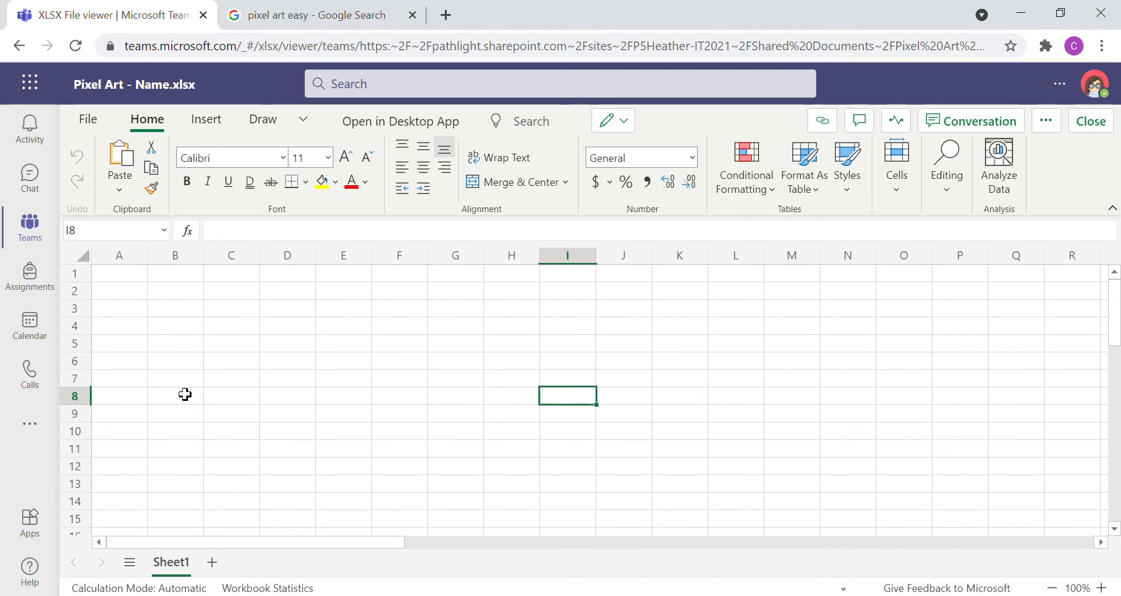
click(94, 266)
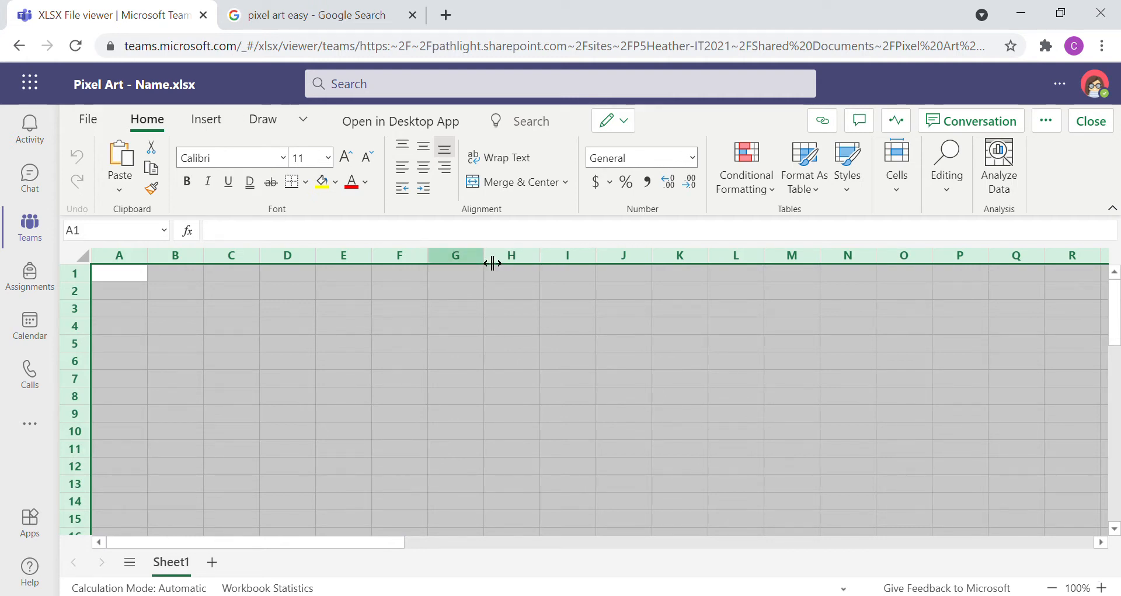
drag(492, 263, 455, 279)
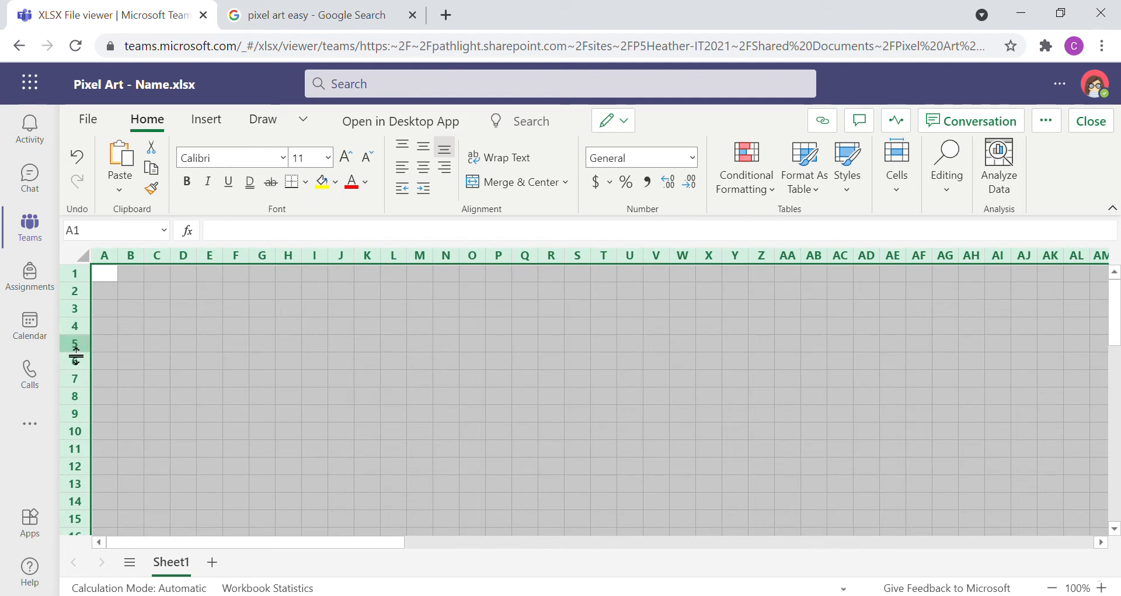
drag(78, 361, 72, 367)
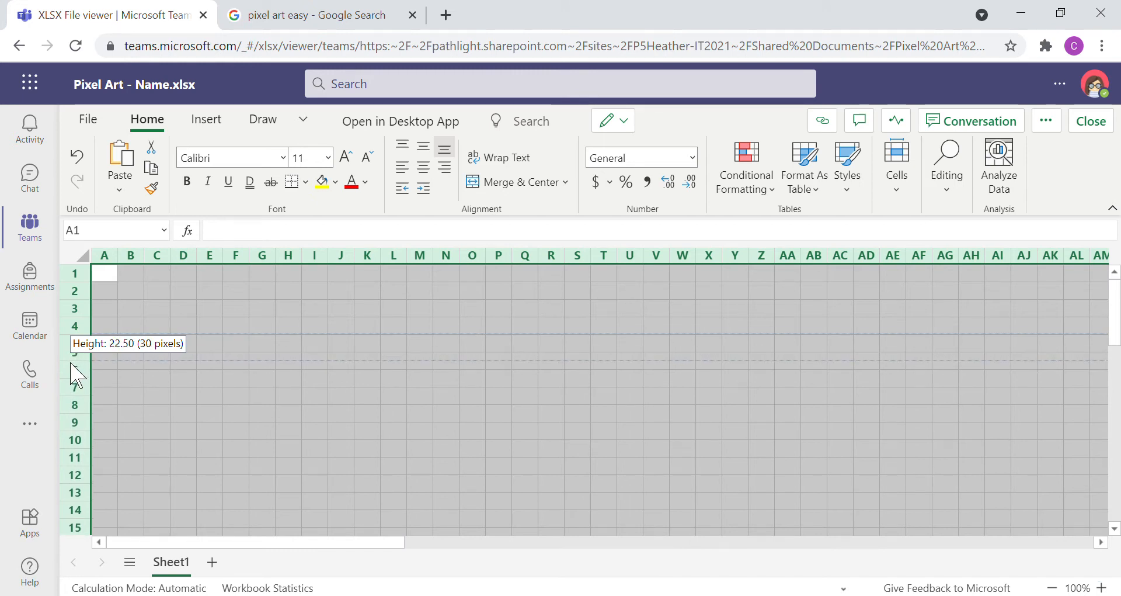
drag(71, 364, 71, 364)
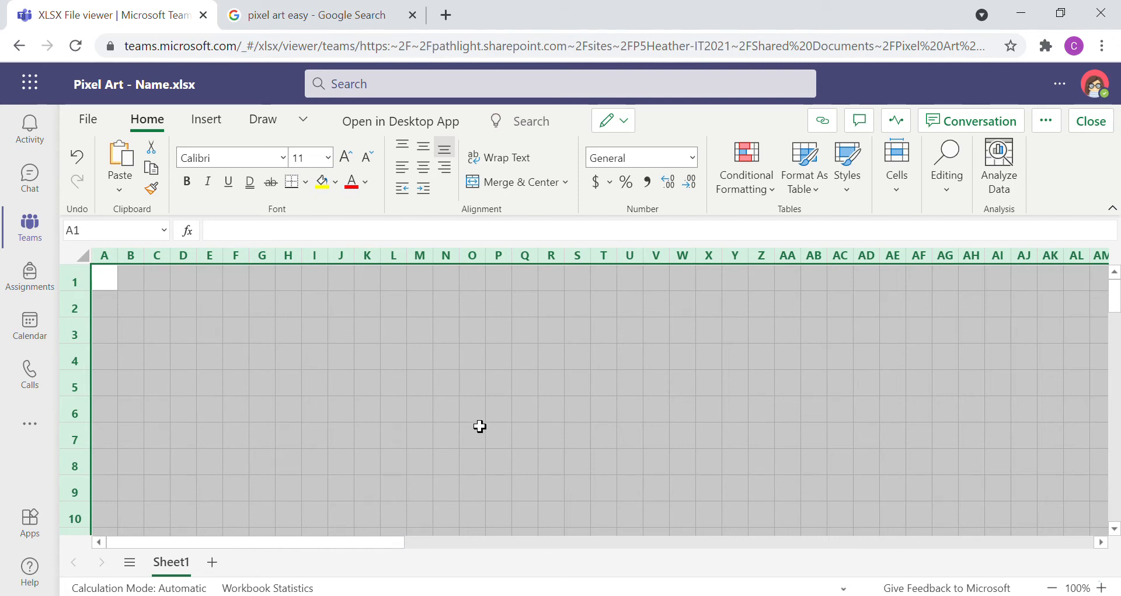
click(448, 392)
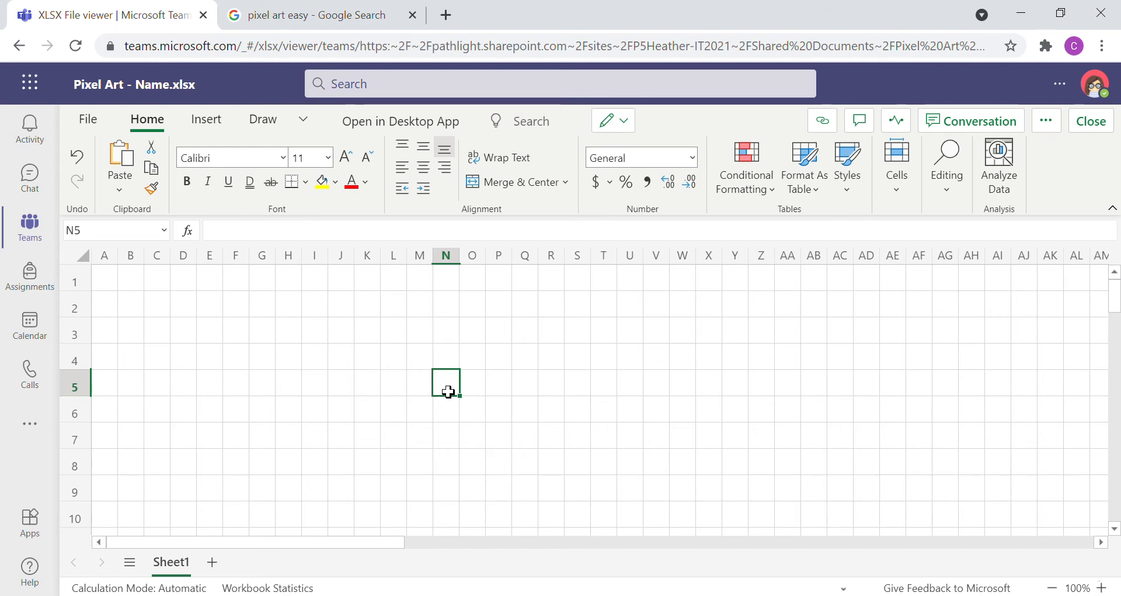
click(318, 367)
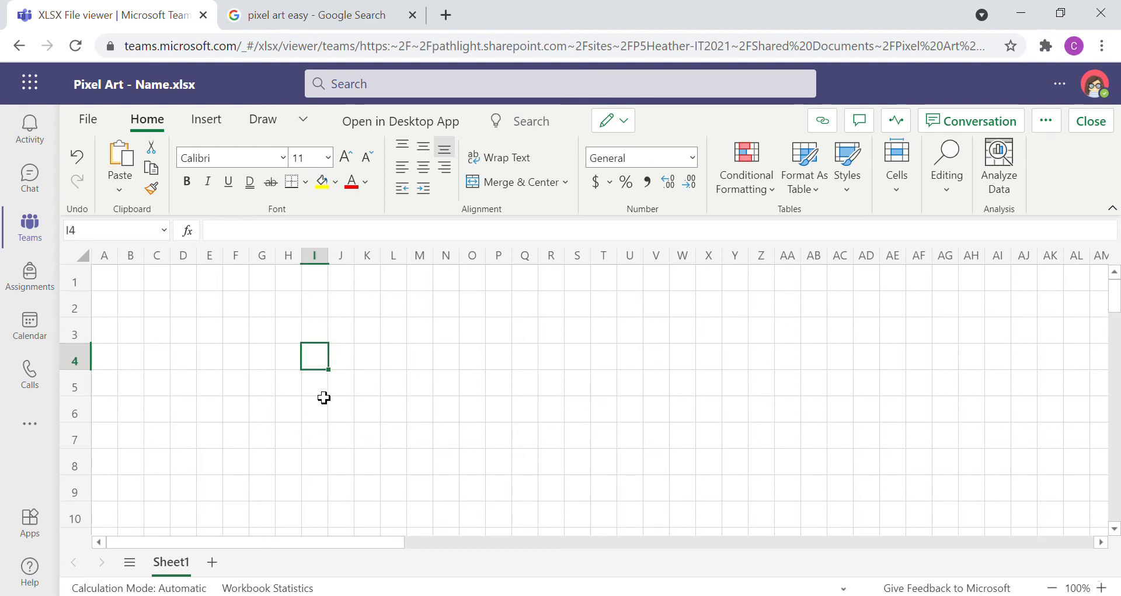
drag(324, 398, 371, 393)
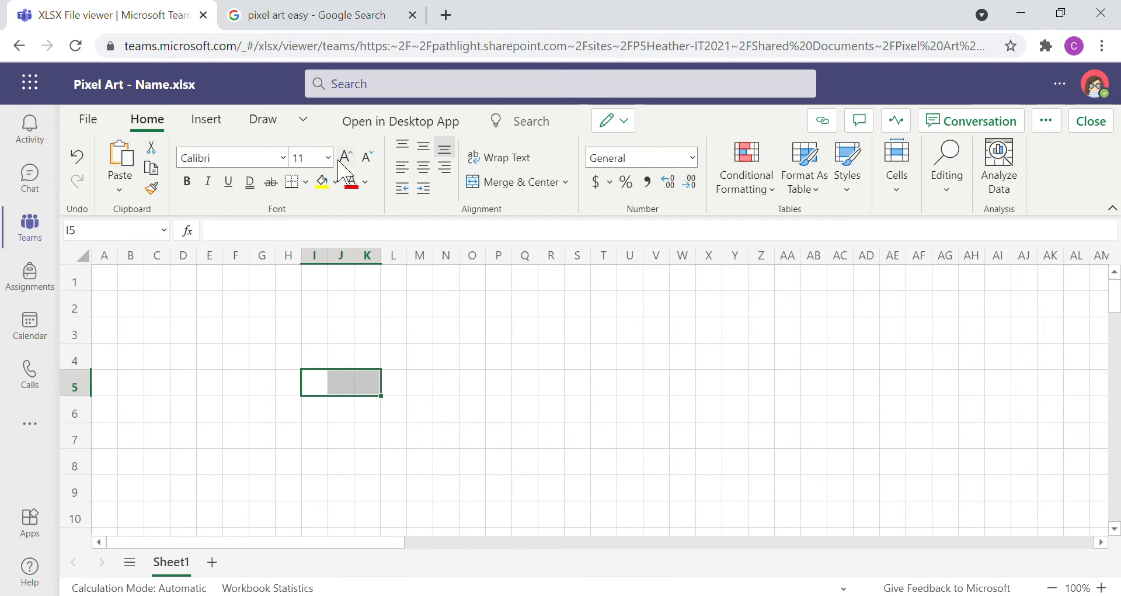
click(335, 185)
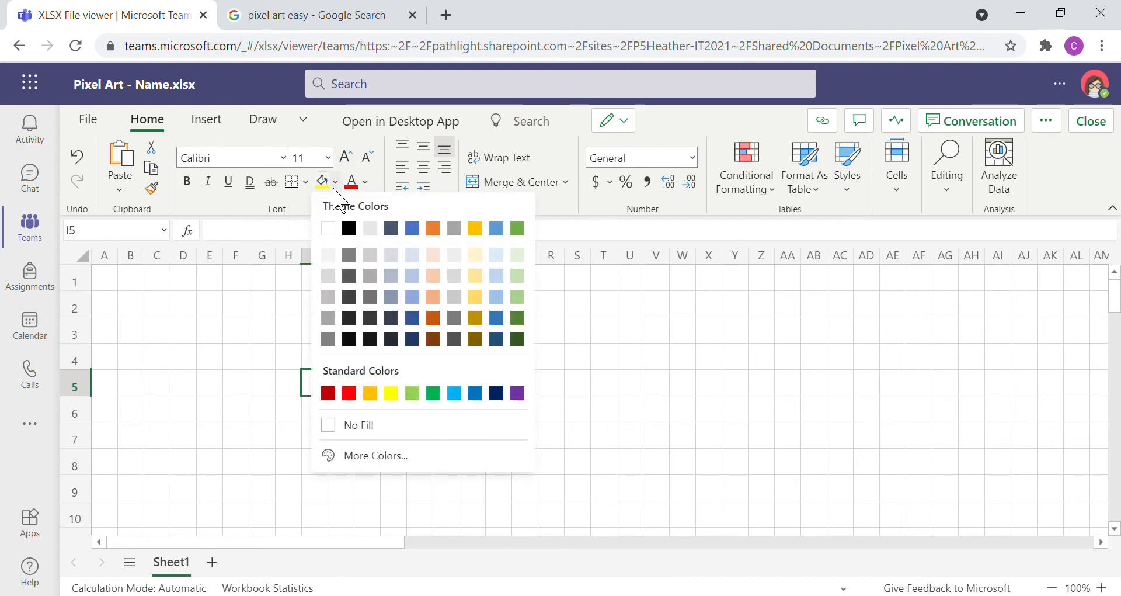
click(266, 395)
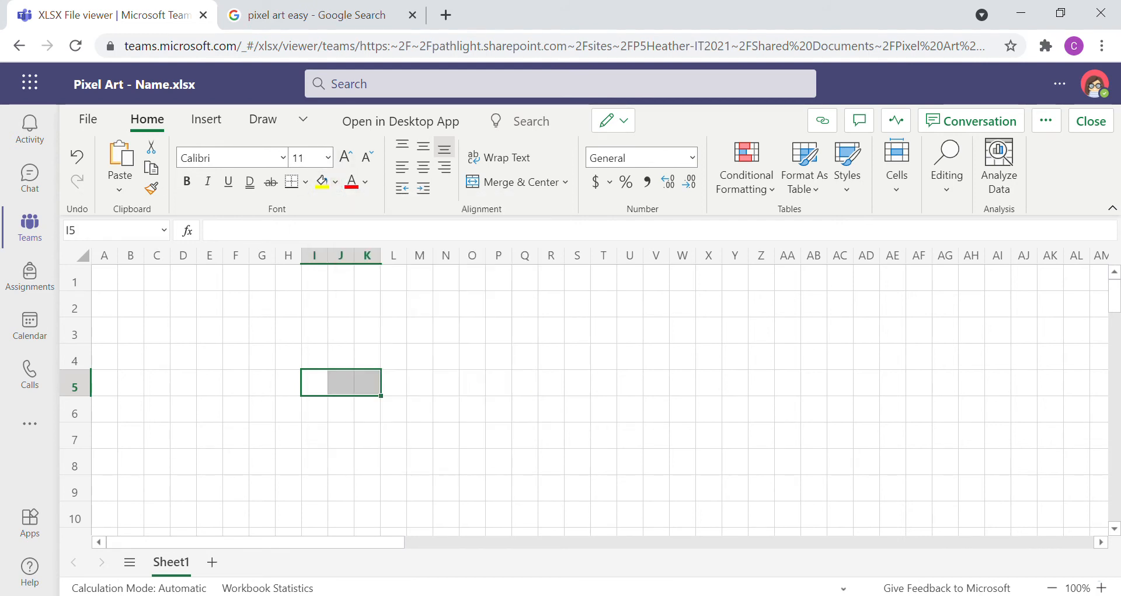
Step: Switch to the Google image results for "pixel art easy" and look through the designs for a reference
click(308, 18)
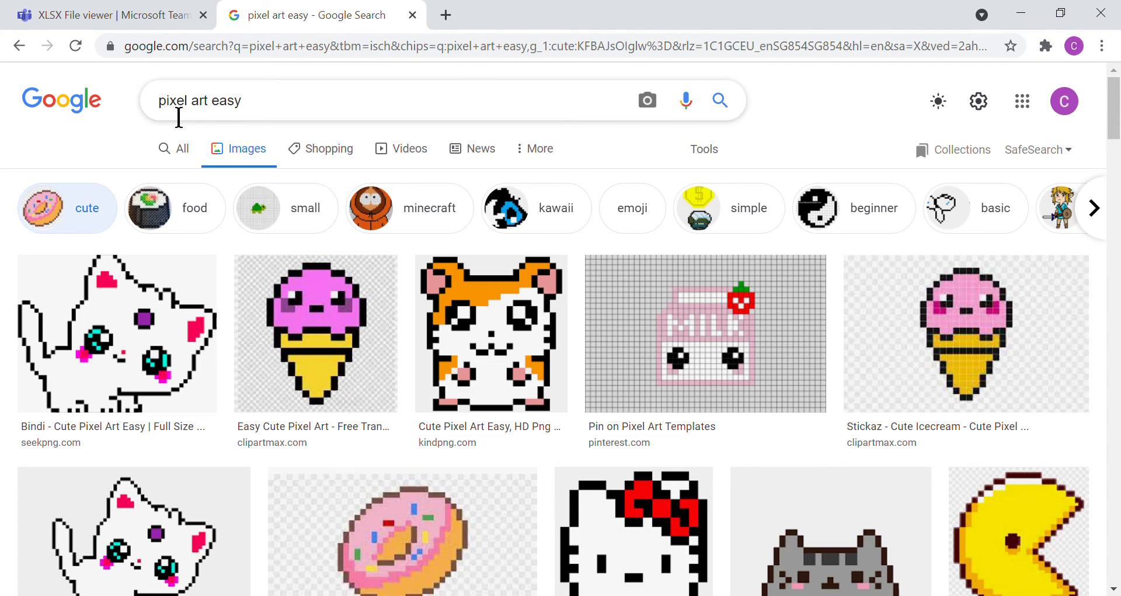
scroll(680, 571, down, 10)
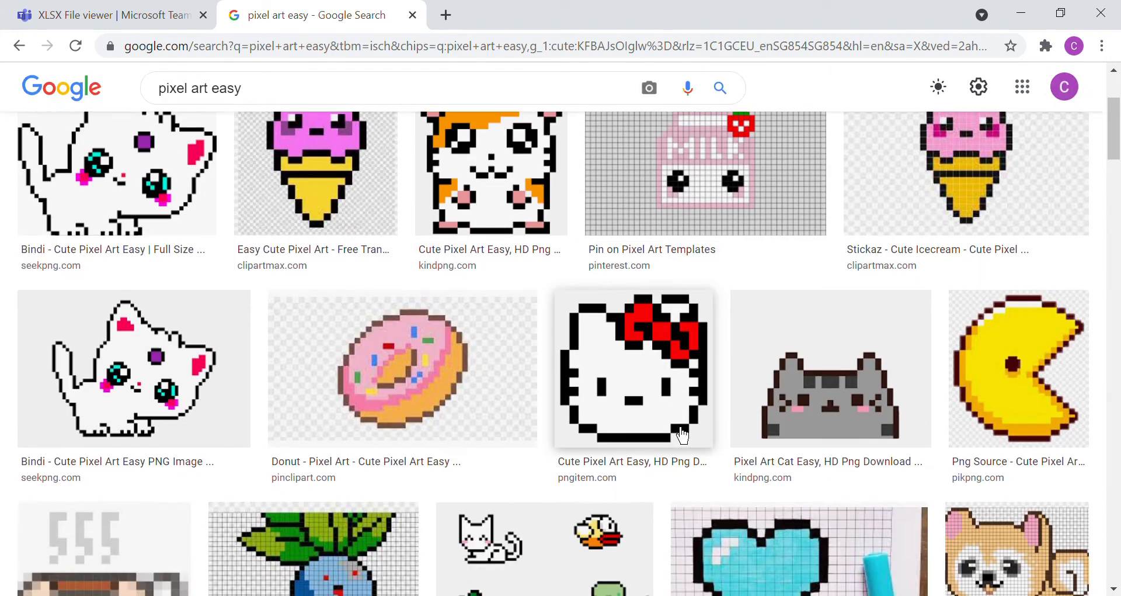
scroll(682, 436, down, 12)
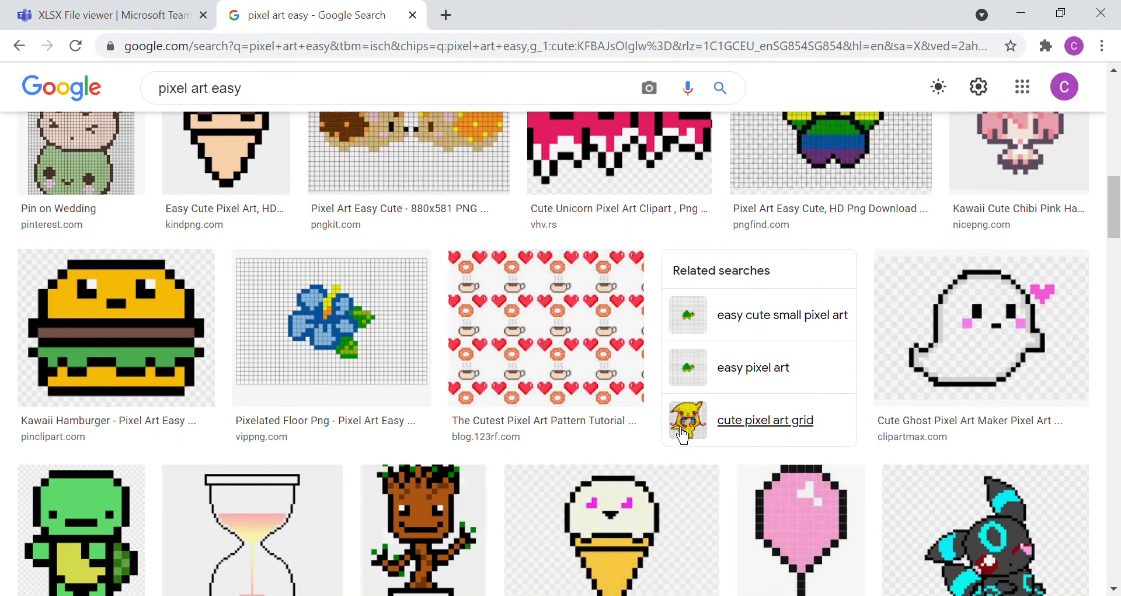
scroll(671, 420, down, 1)
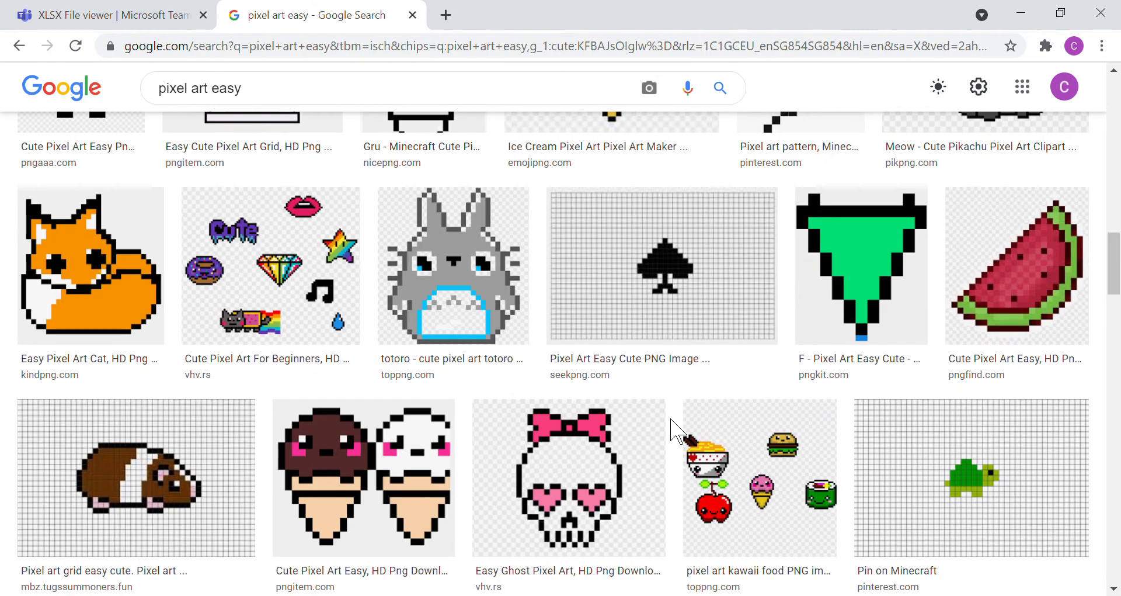
scroll(671, 431, down, 7)
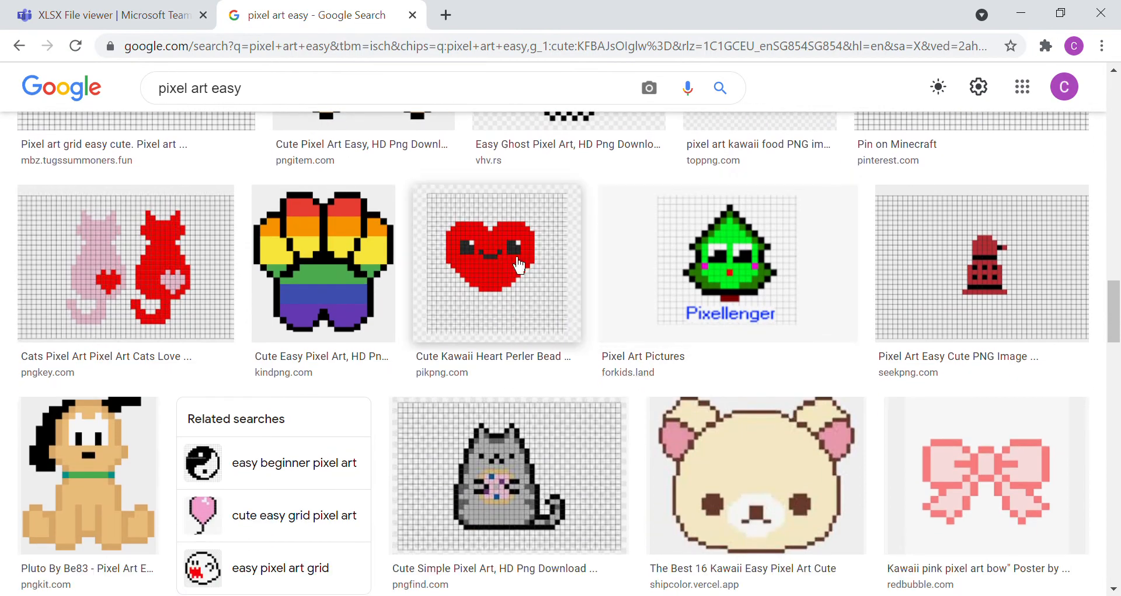
scroll(681, 412, down, 5)
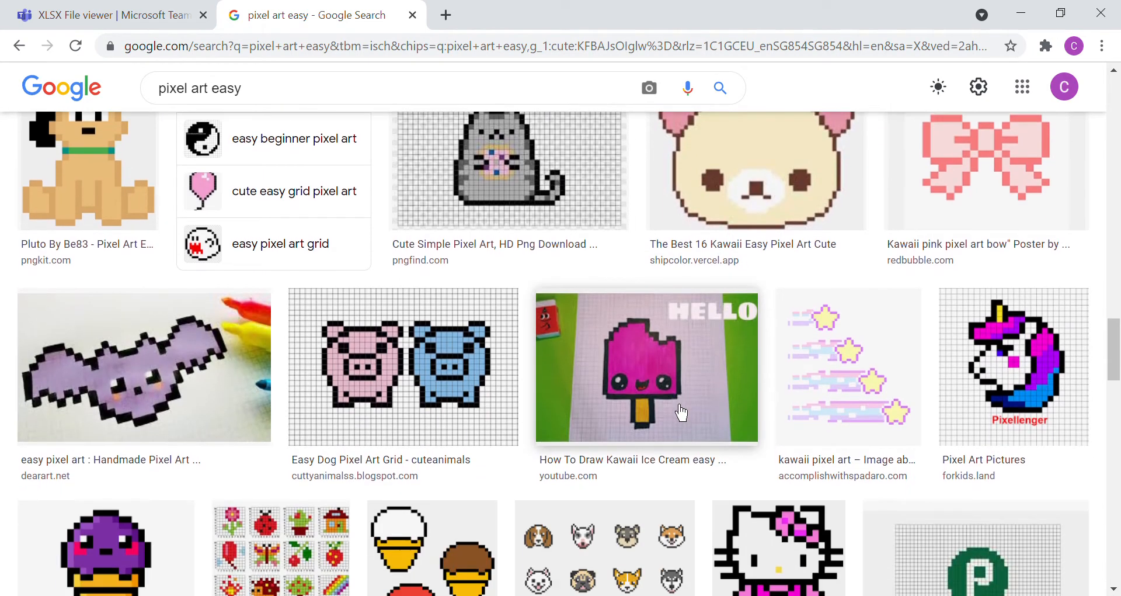
scroll(681, 413, down, 5)
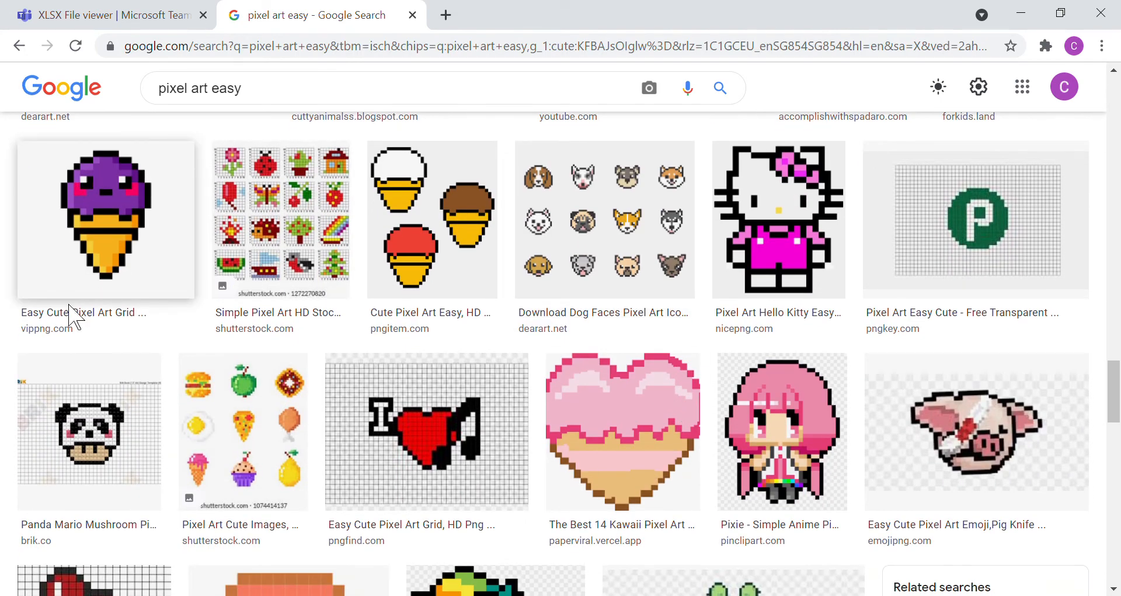
scroll(399, 379, up, 15)
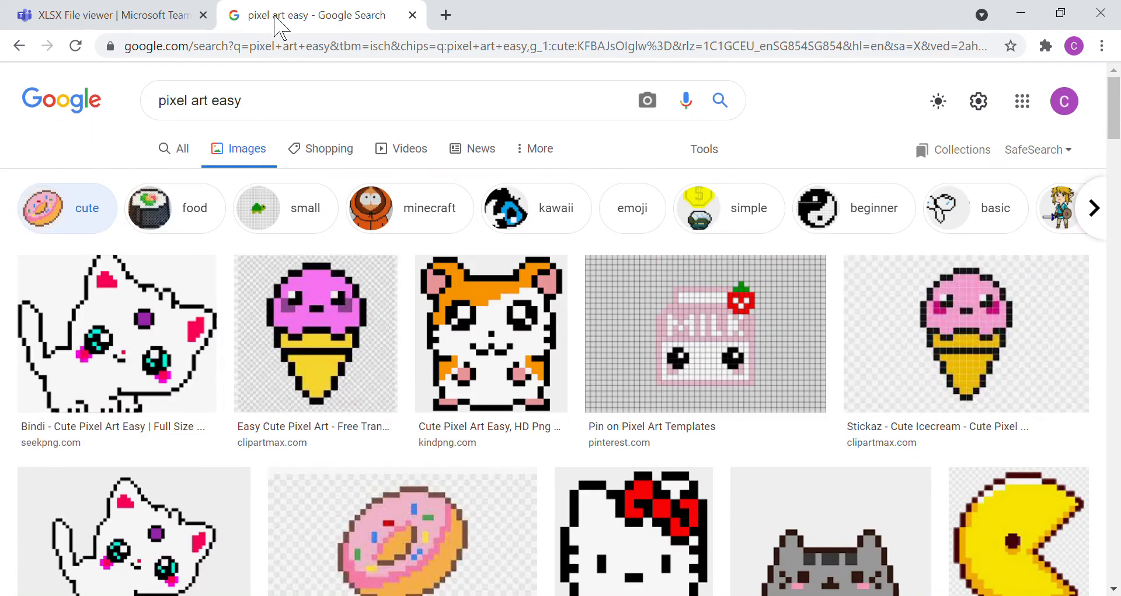
Step: Return to the workbook in Microsoft Teams and fill cells G4:H4 with the standard red color
click(116, 20)
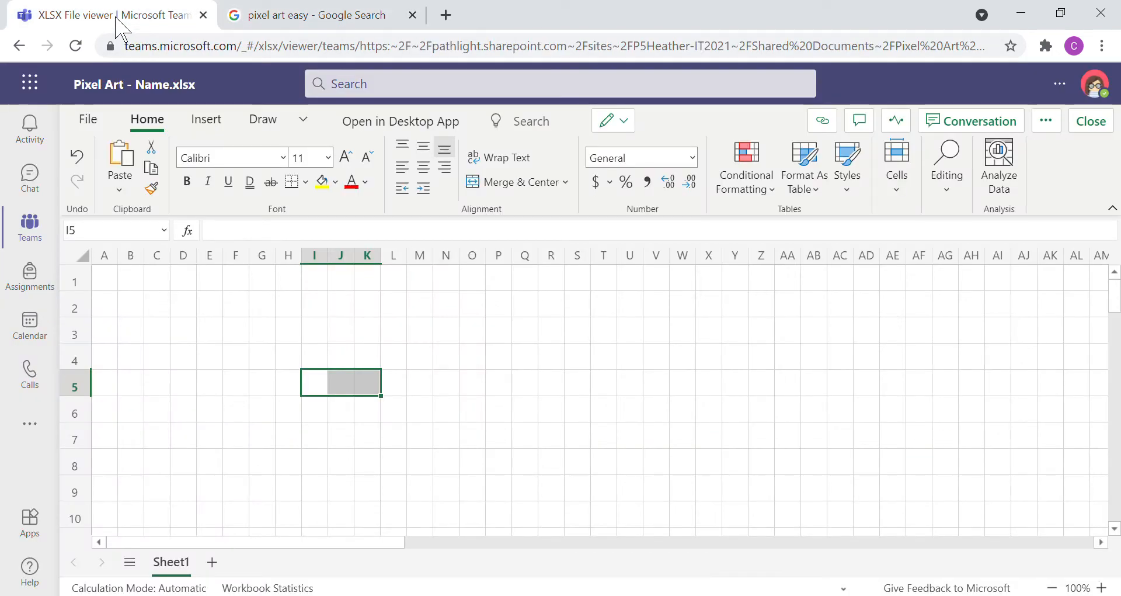
click(345, 405)
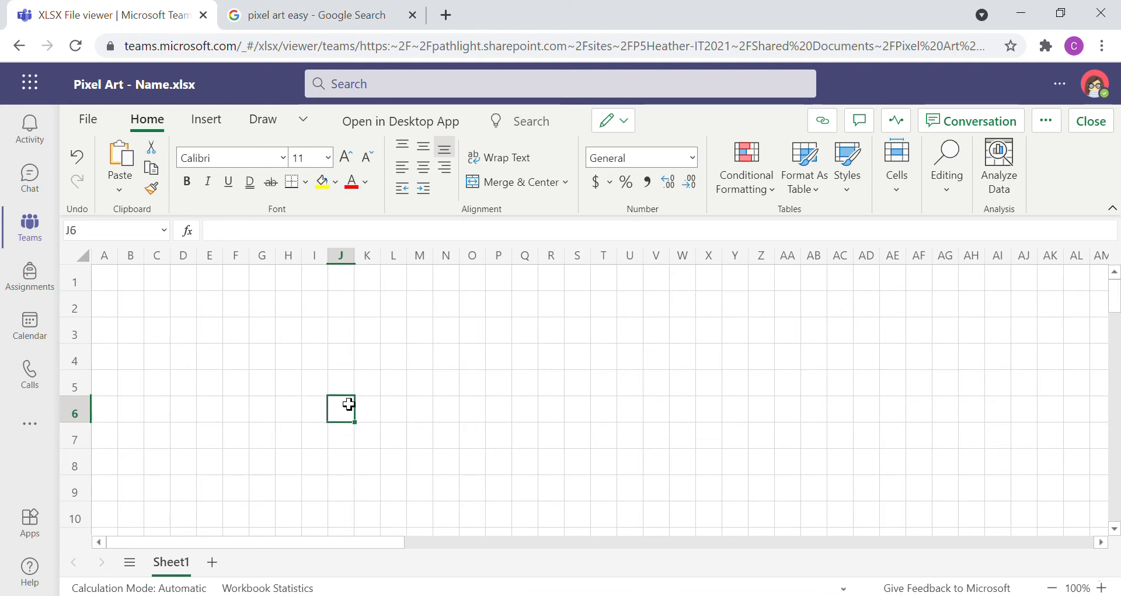
drag(260, 367, 293, 366)
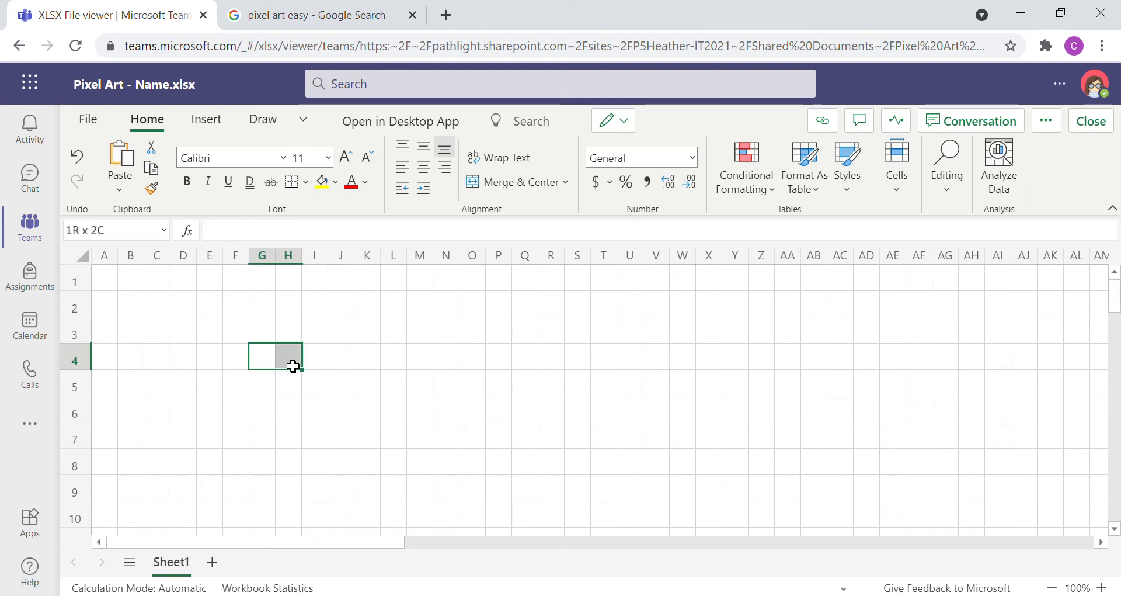
click(336, 184)
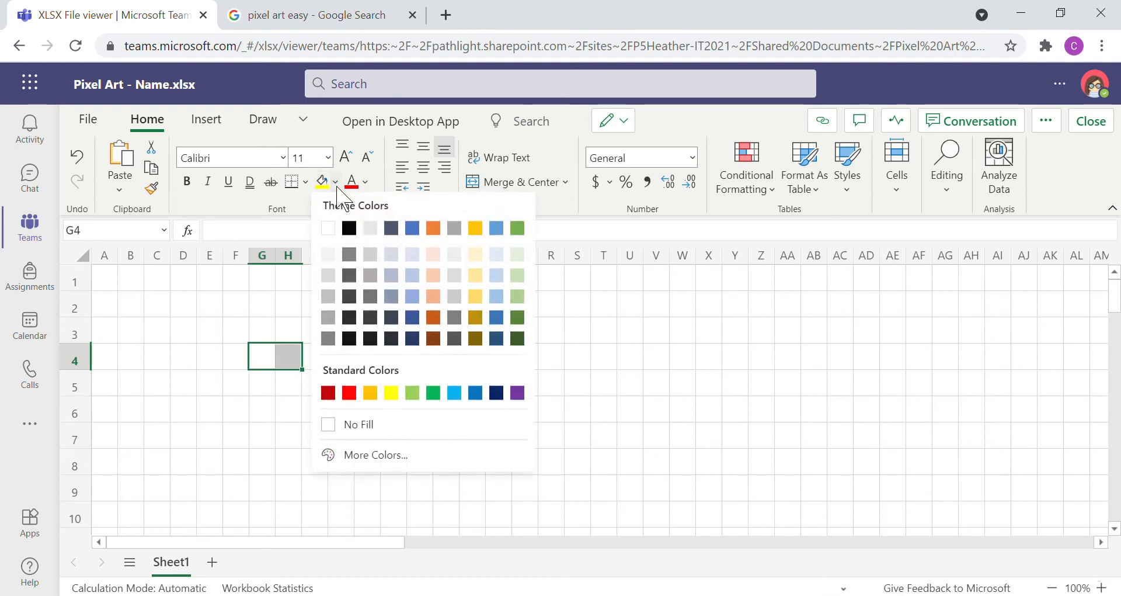
click(350, 397)
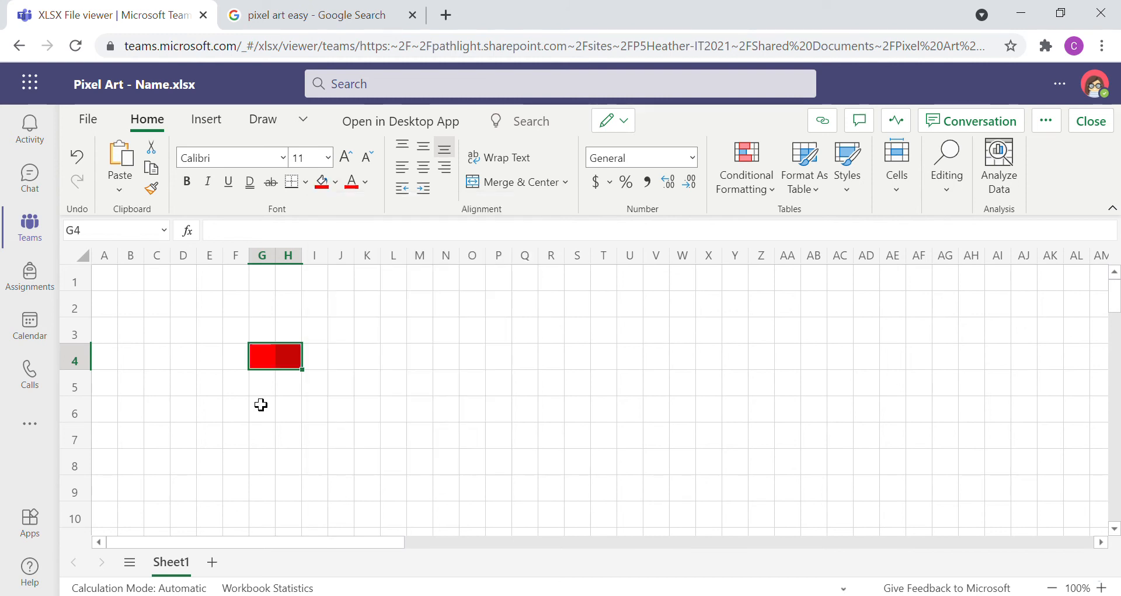
Step: Fill cells F5:I5 below the first red block with the same red
click(262, 405)
click(235, 393)
drag(236, 393, 315, 387)
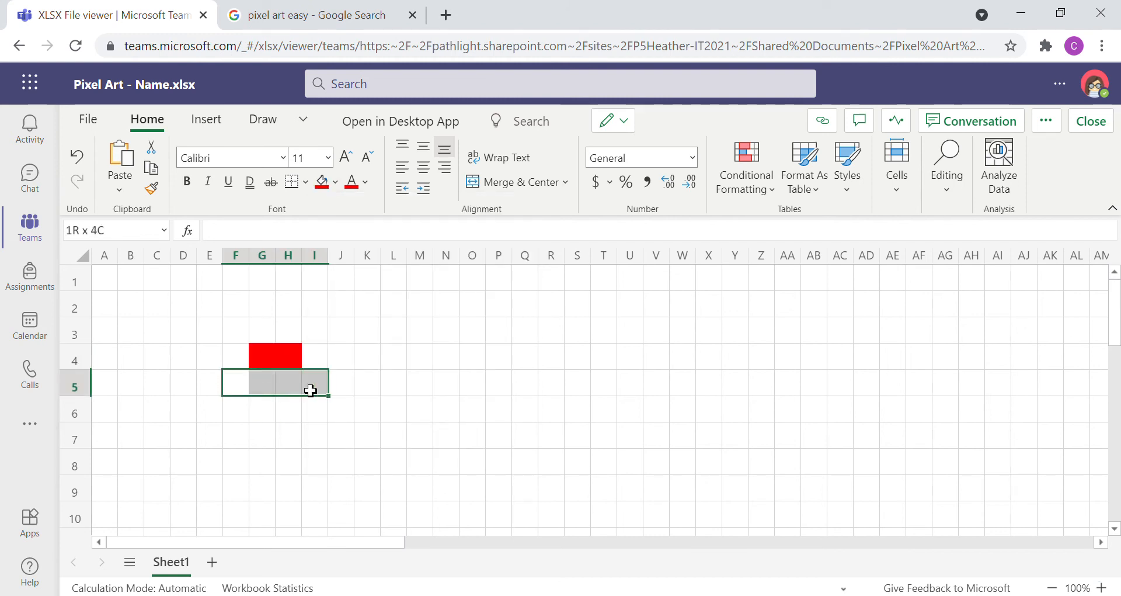
click(322, 182)
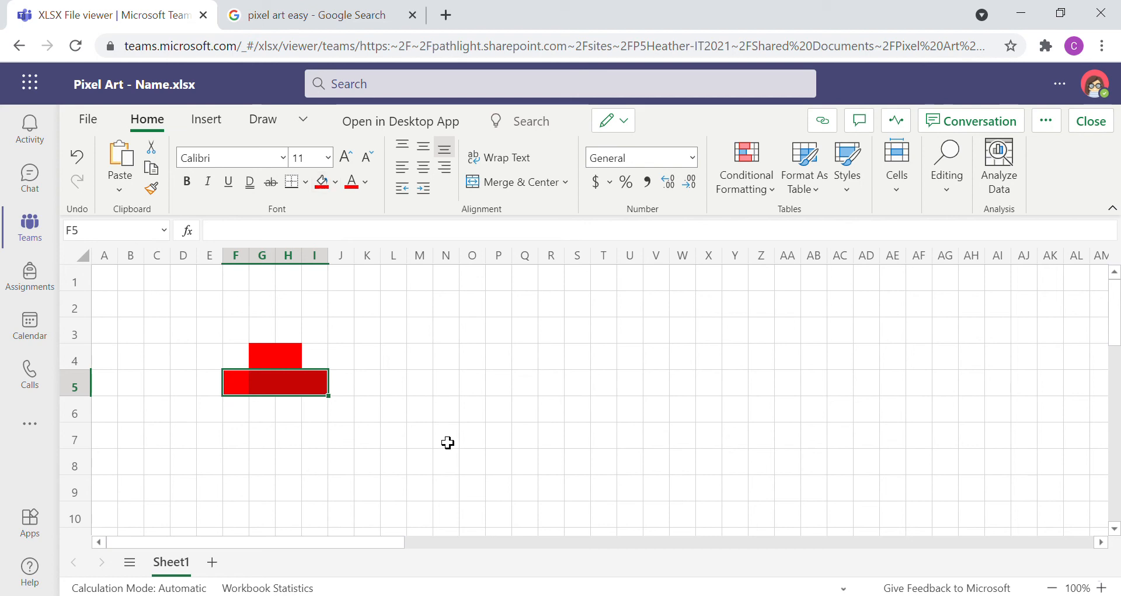
Step: Extend the red shape by filling cells E6:J6, K5:N5 and L4:M4 with the same red
drag(221, 421, 451, 389)
click(322, 182)
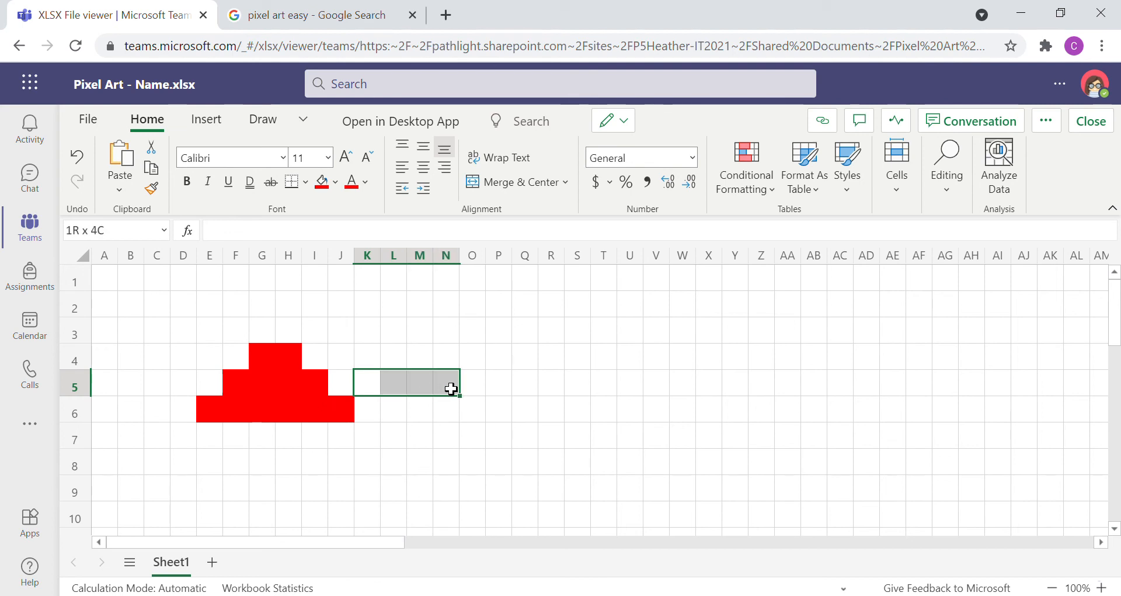
click(321, 182)
drag(397, 358, 421, 358)
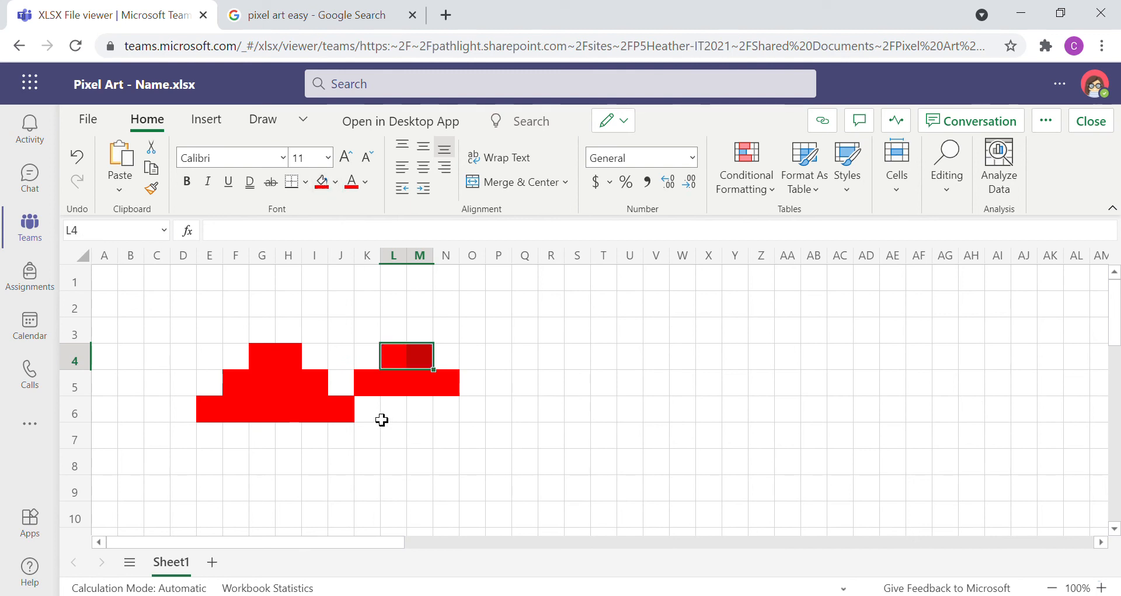
Step: Fill cells K6:O6 and the full-width row E7:O7 with the same red
drag(377, 415, 475, 416)
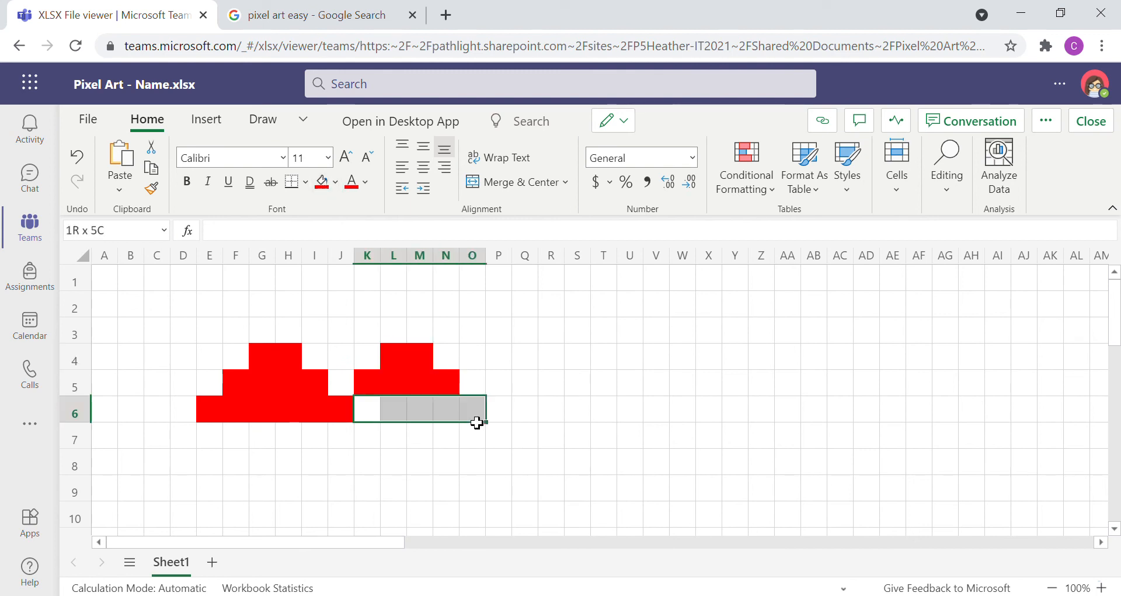
click(324, 180)
click(401, 514)
drag(219, 444, 475, 445)
click(323, 180)
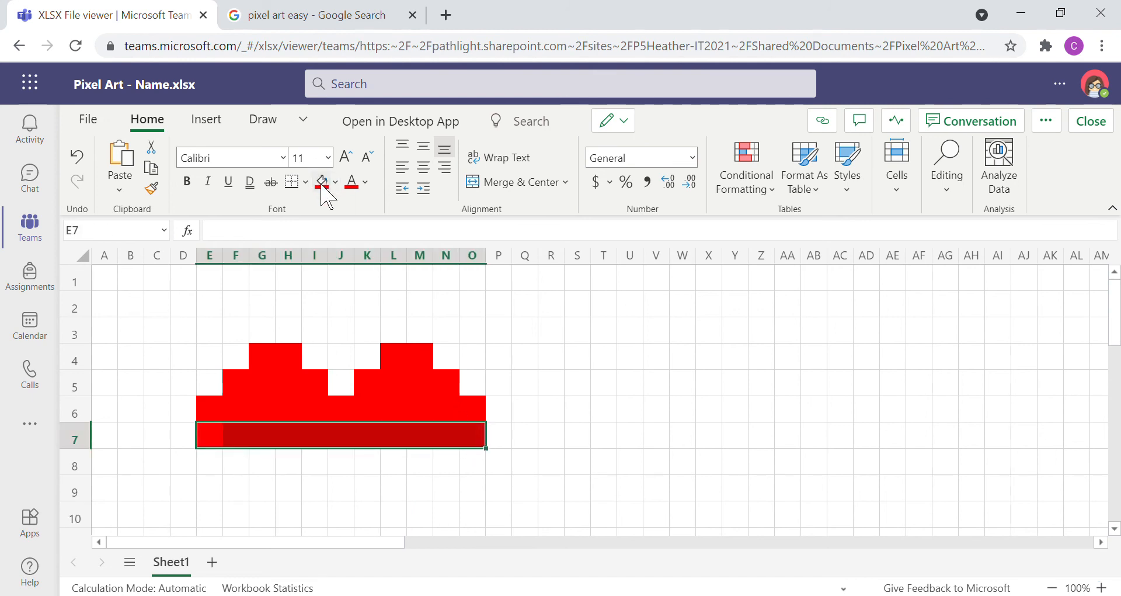
Step: Fill cells E8:O8 and F9:N9 with red to continue the heart downward
drag(221, 469, 476, 467)
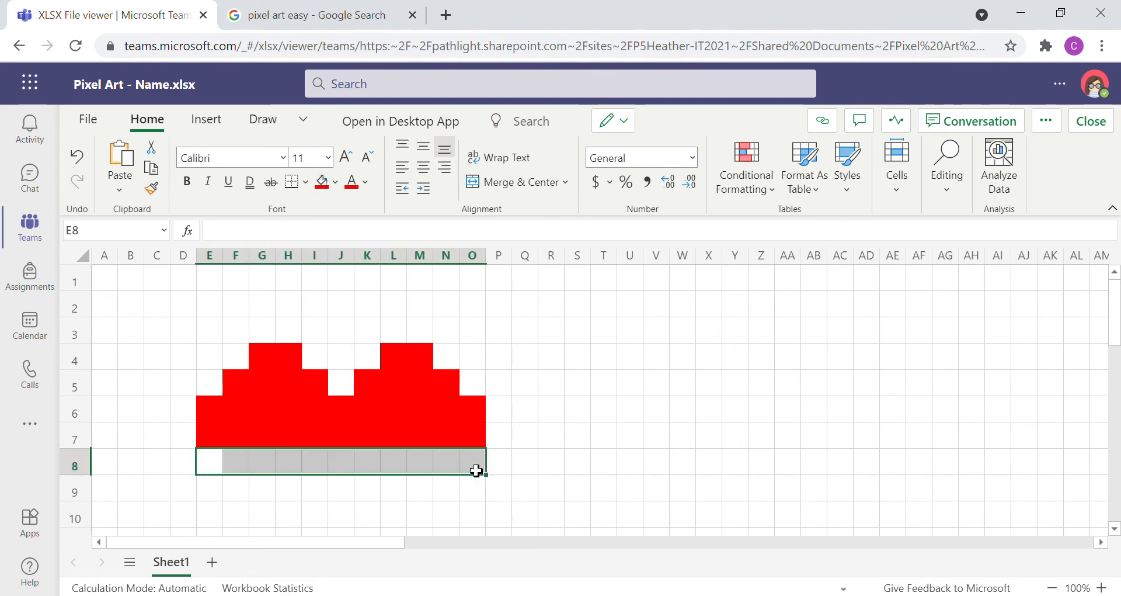
click(322, 180)
drag(246, 491, 448, 503)
click(320, 188)
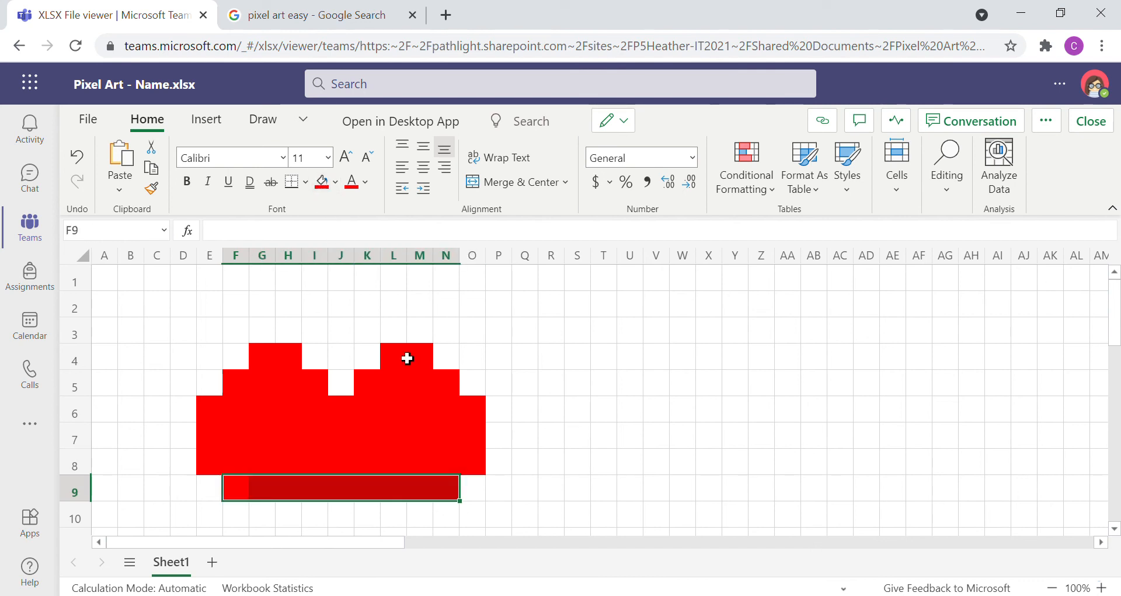
Step: Taper the heart by filling cells G10:M10 and H11:L11 with red
scroll(407, 355, down, 2)
drag(260, 455, 427, 457)
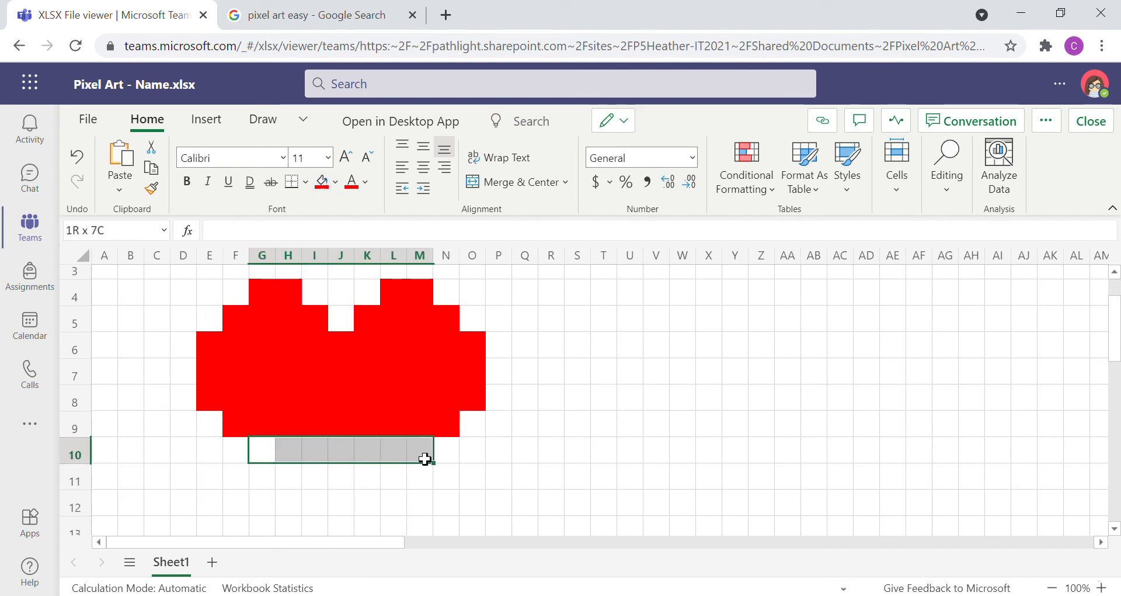
click(321, 181)
drag(293, 477, 393, 478)
click(322, 182)
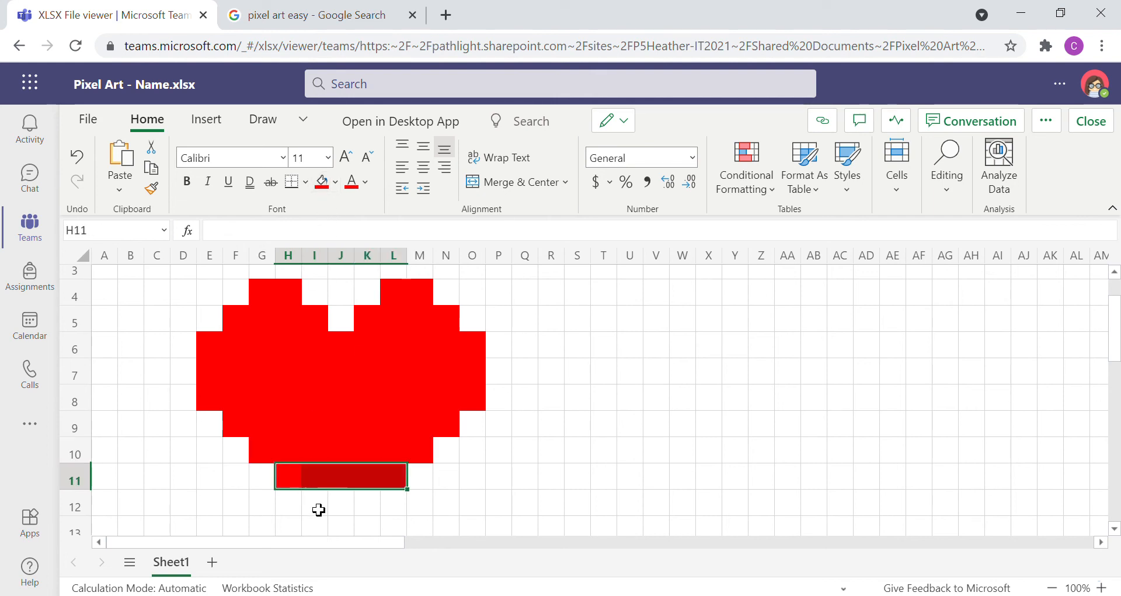
Step: Finish the heart's lower tip by filling cells I12:K12 and J13 with red
drag(317, 508, 366, 510)
click(323, 191)
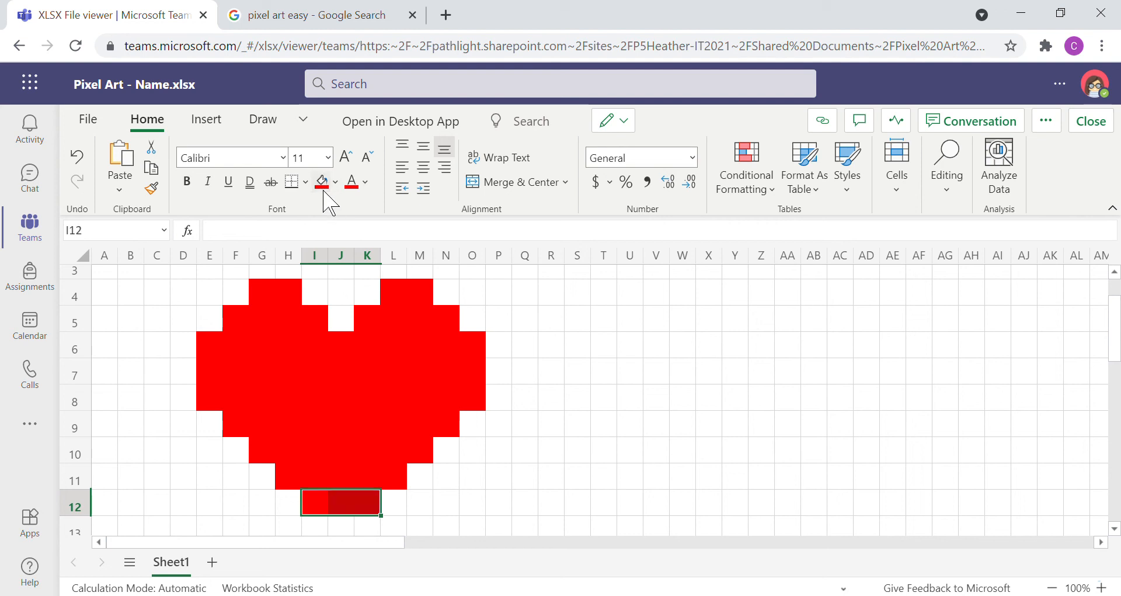
click(343, 527)
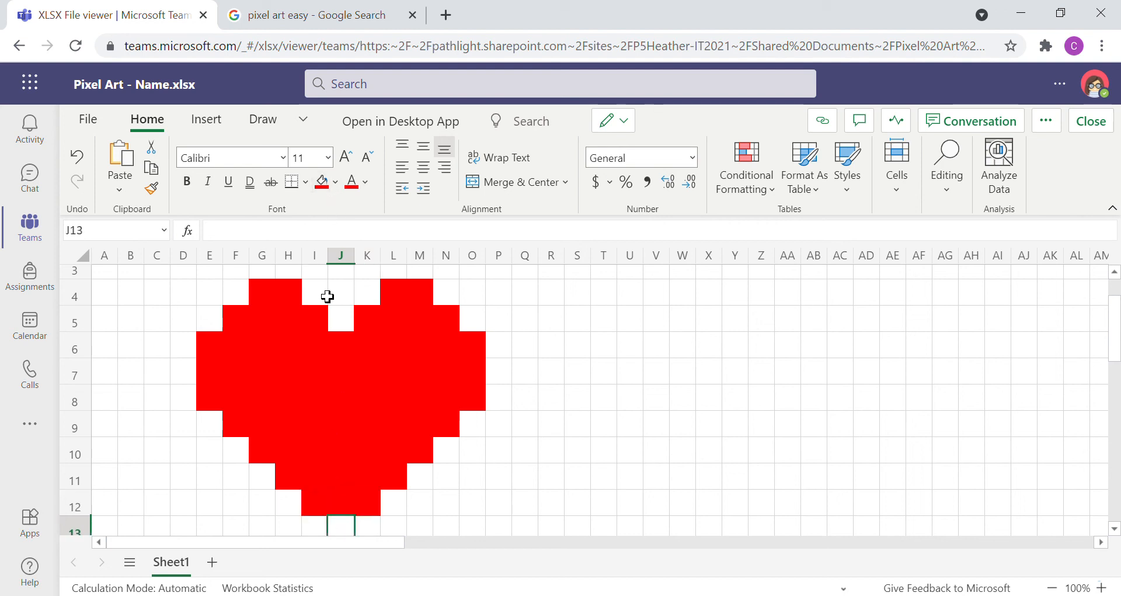
click(321, 182)
scroll(494, 337, down, 3)
scroll(493, 337, up, 3)
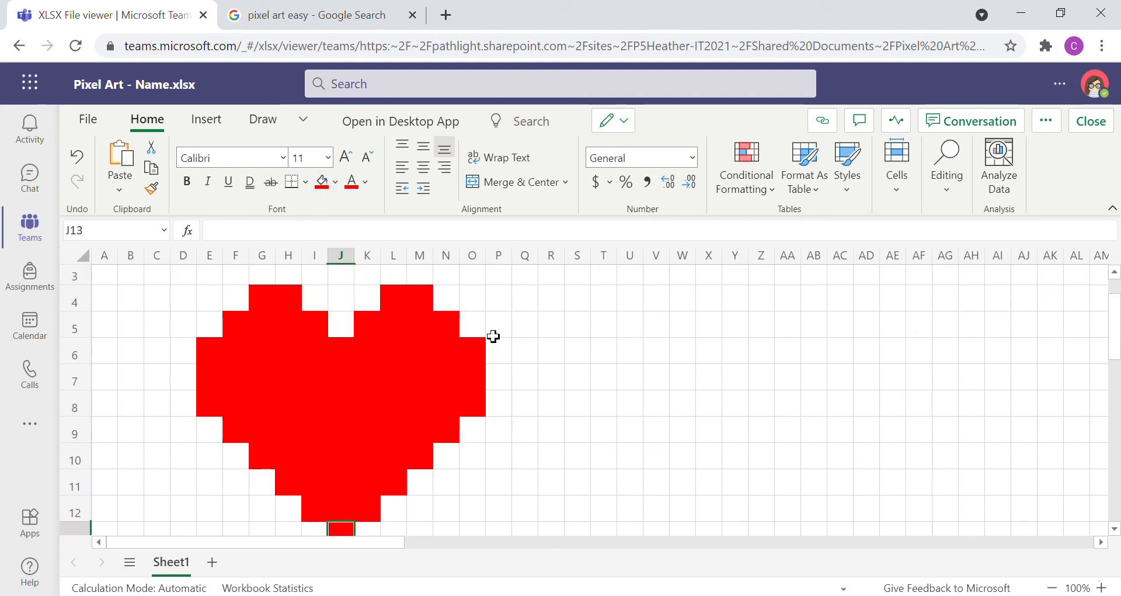
scroll(493, 337, down, 1)
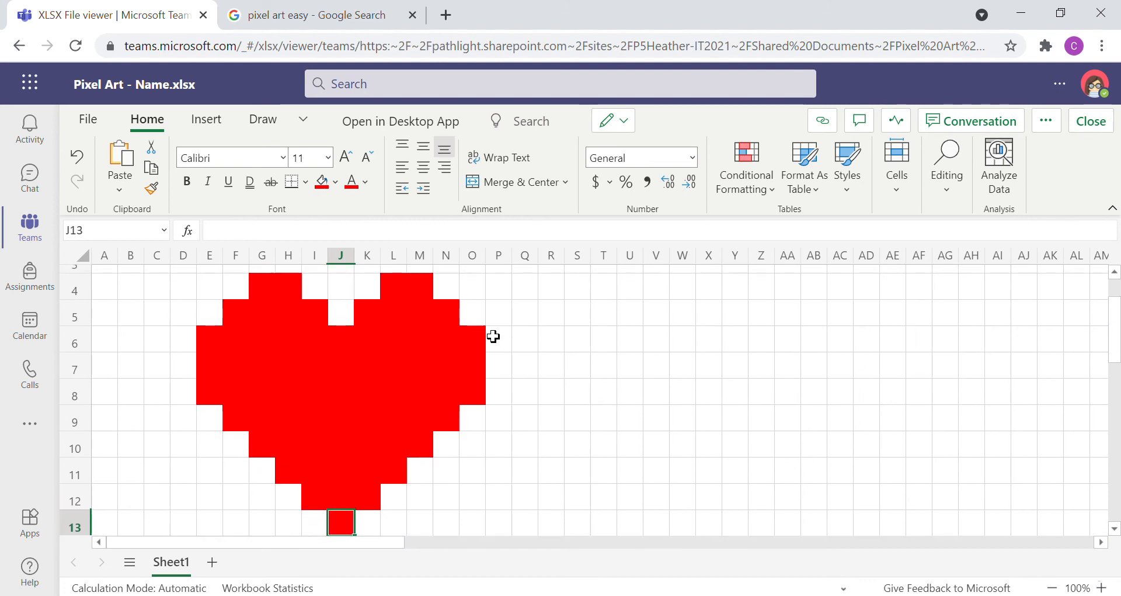
Step: Start the heart's outline by filling cells I5, H4 and G4 with black
click(324, 323)
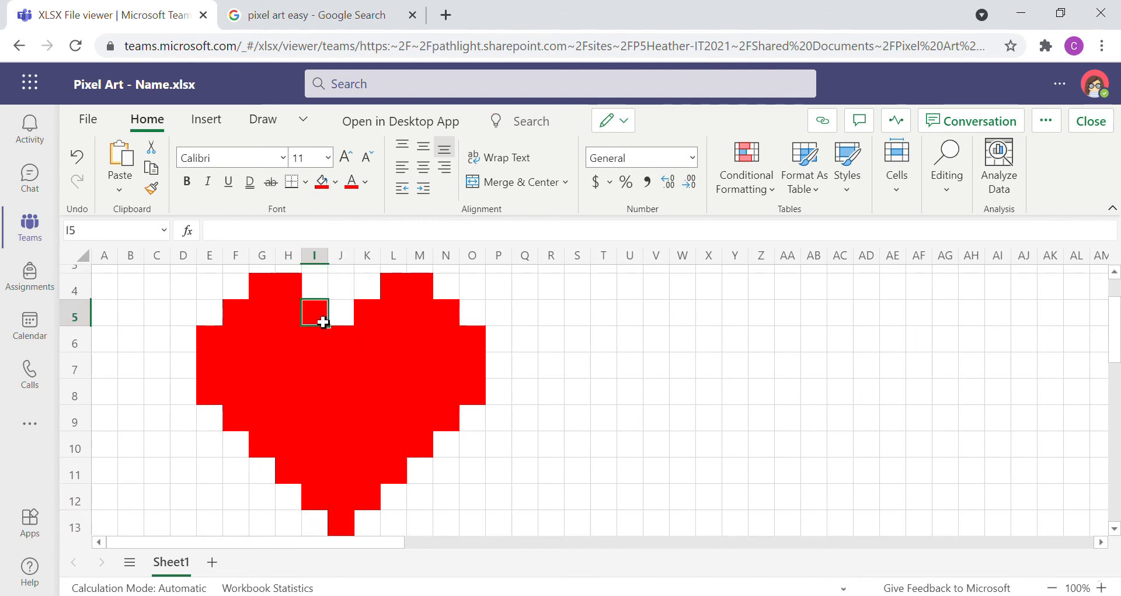
click(335, 182)
click(349, 229)
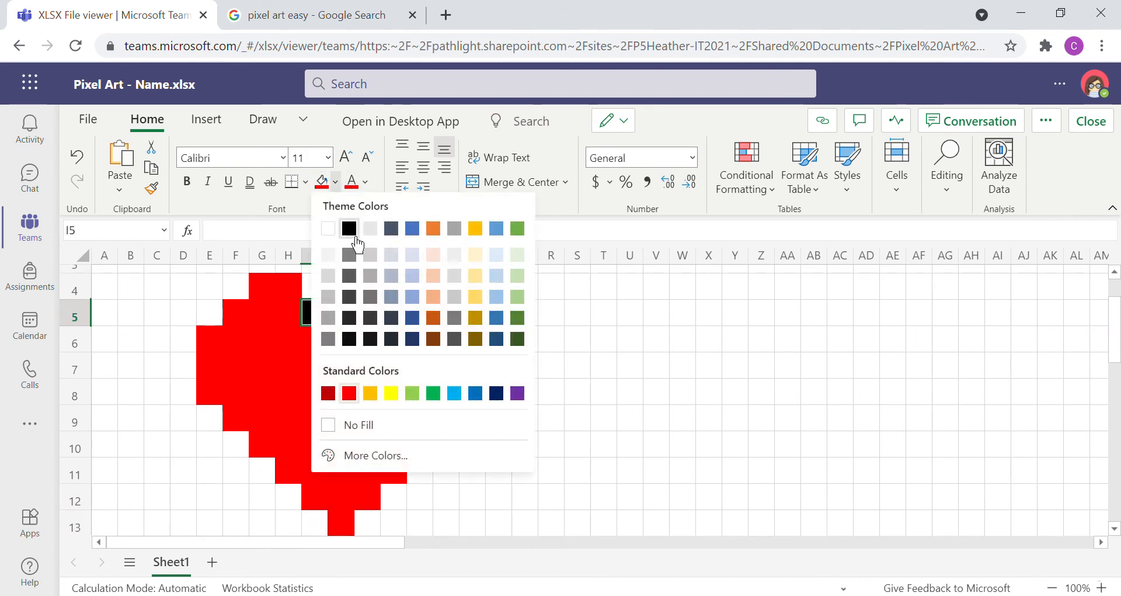
click(297, 285)
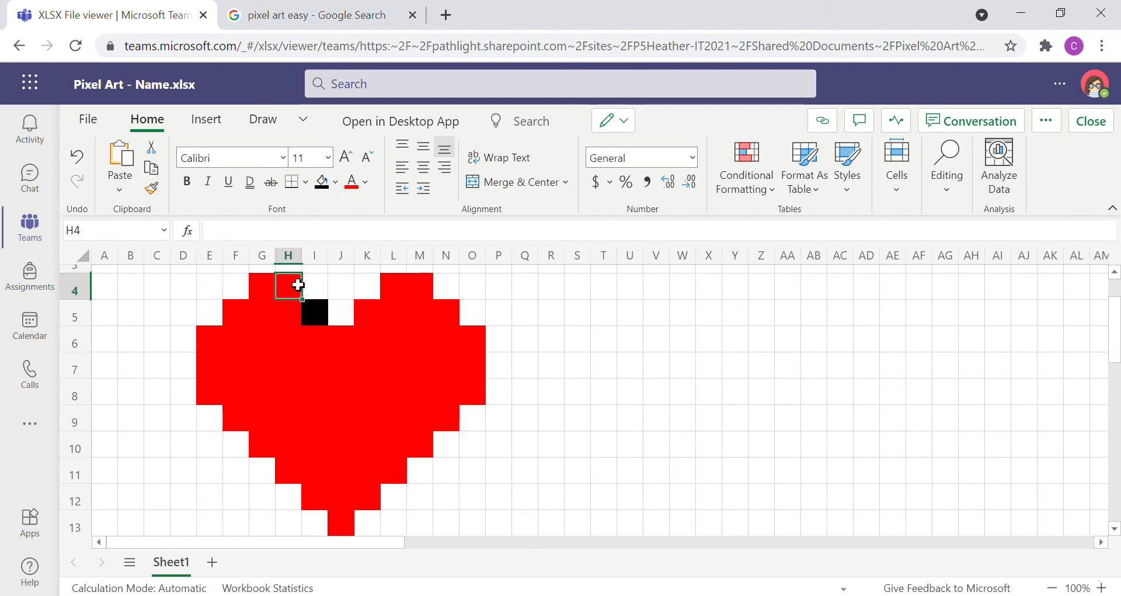
click(321, 182)
click(266, 290)
click(323, 182)
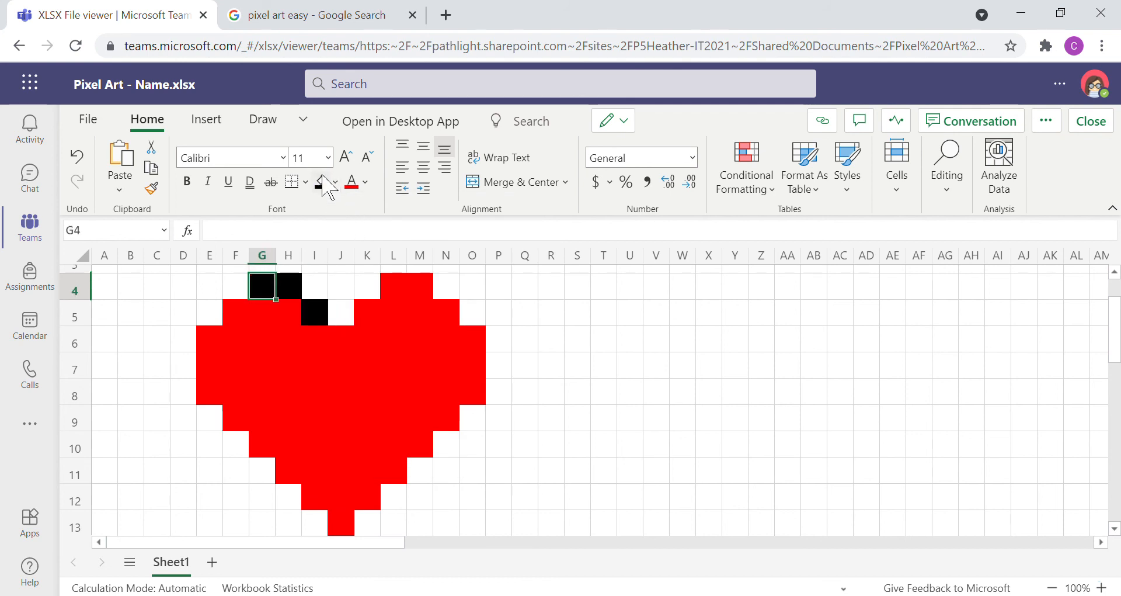
Step: Continue the black outline down the heart's left side by filling cells F5, E6 and E7:E8
click(243, 313)
click(320, 184)
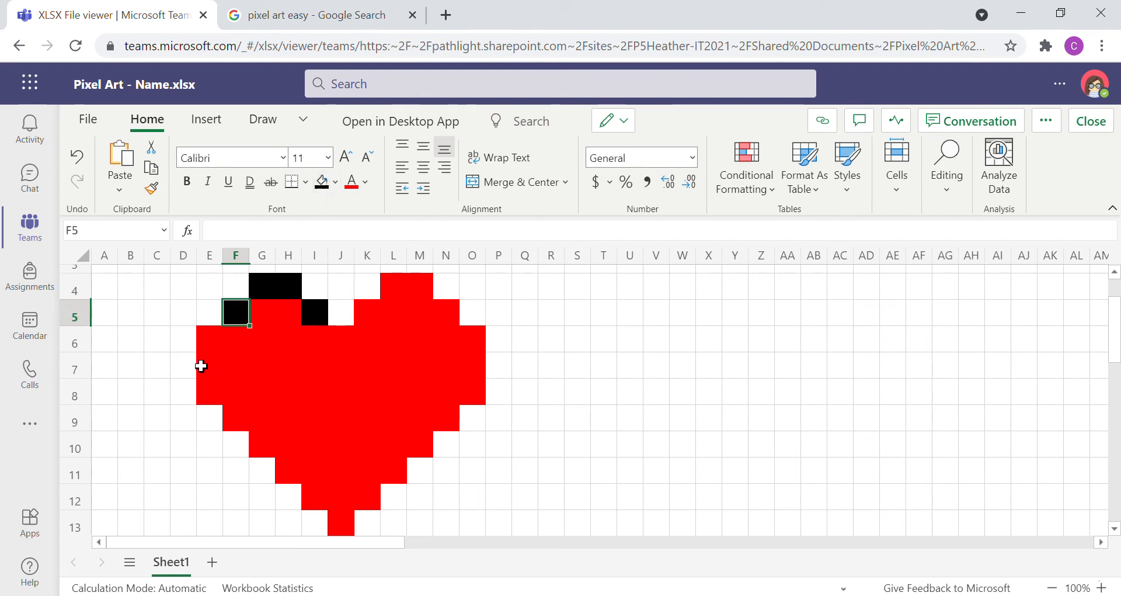
click(214, 345)
click(321, 185)
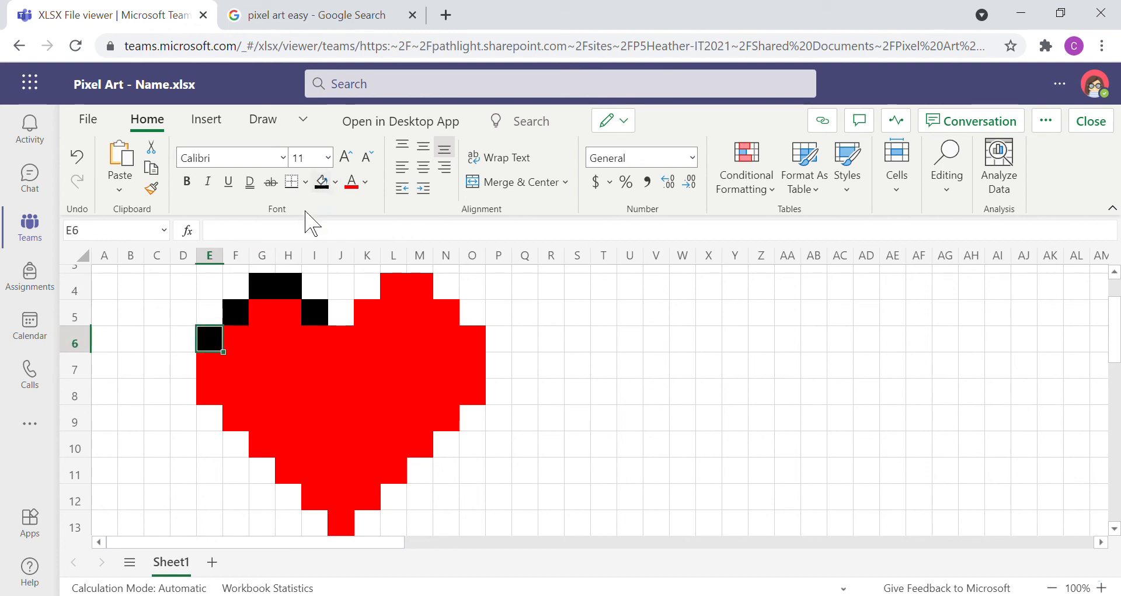
drag(215, 379, 215, 392)
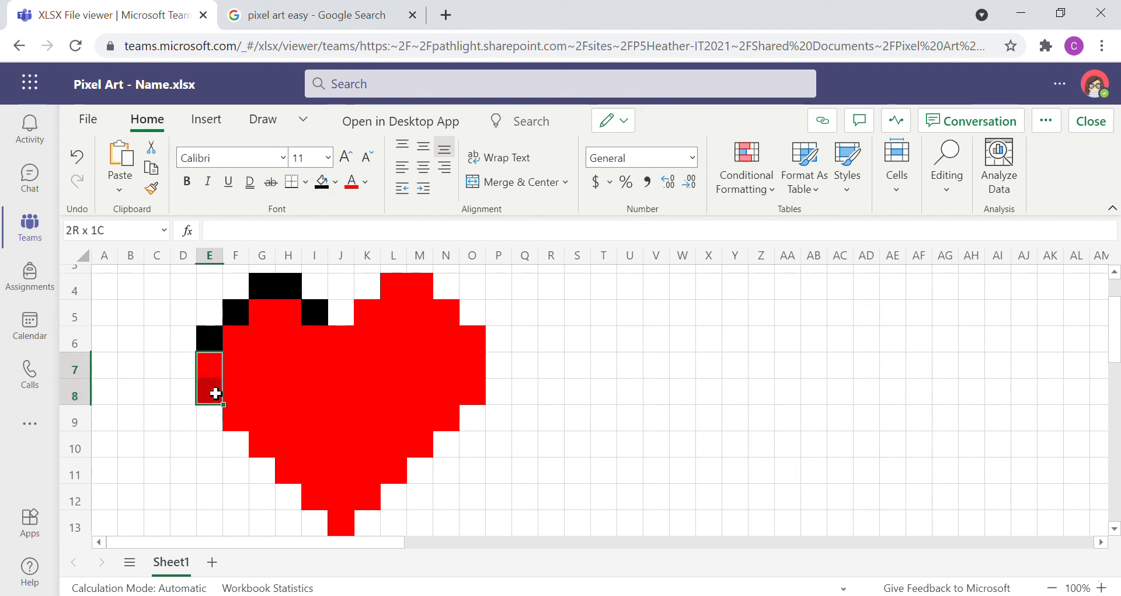
click(321, 181)
Step: Fill the diagonal cells F9, G10, H11, I12 and J13 with black down to the heart's tip
click(236, 418)
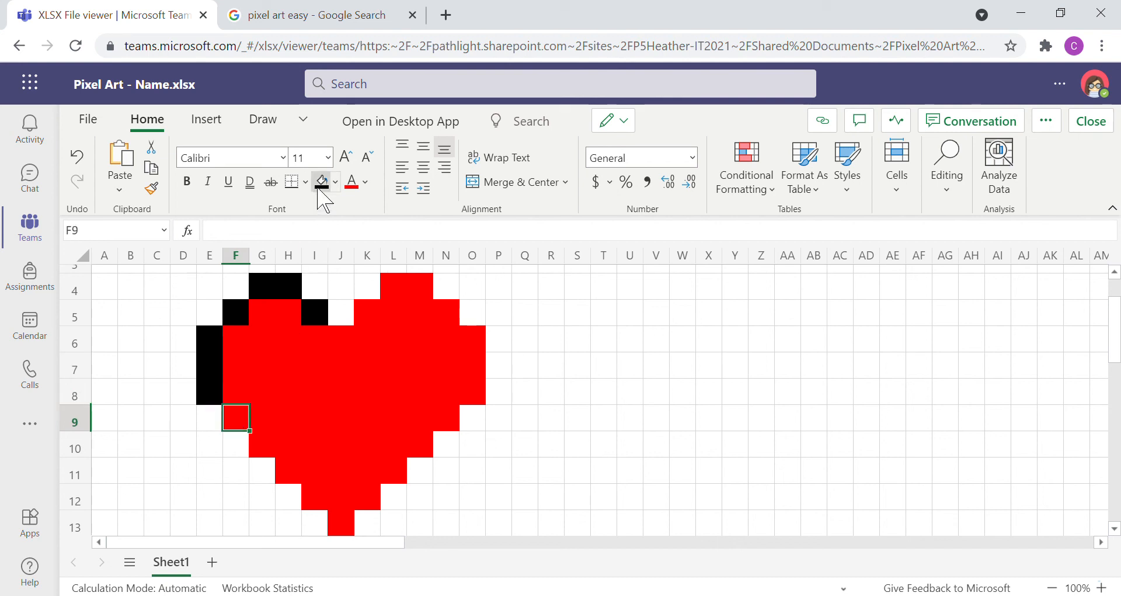
click(320, 185)
click(266, 447)
click(327, 182)
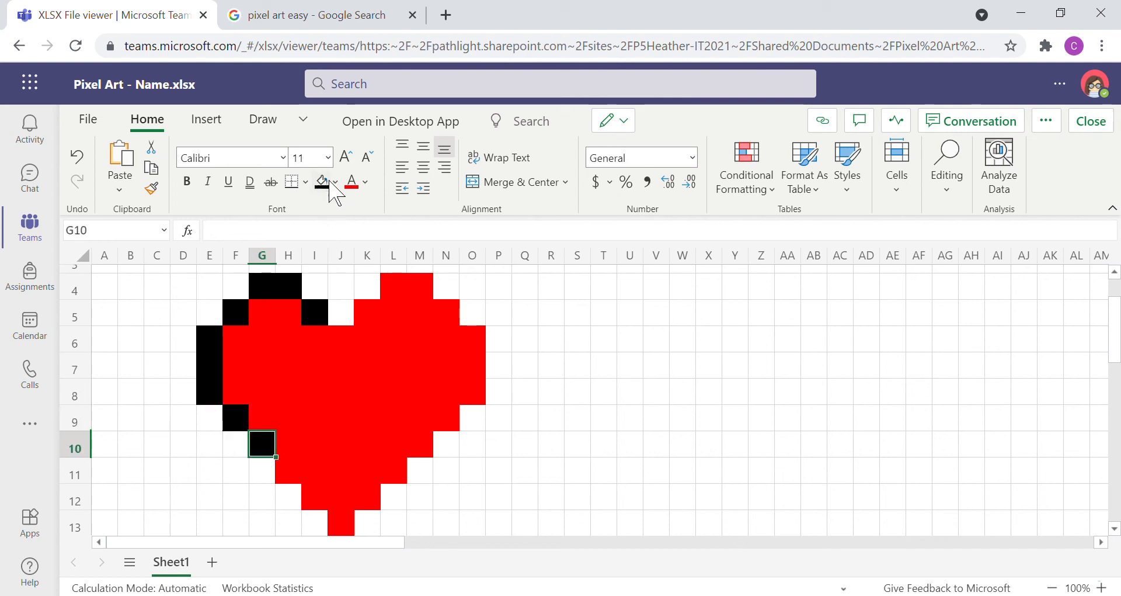
click(290, 471)
click(321, 186)
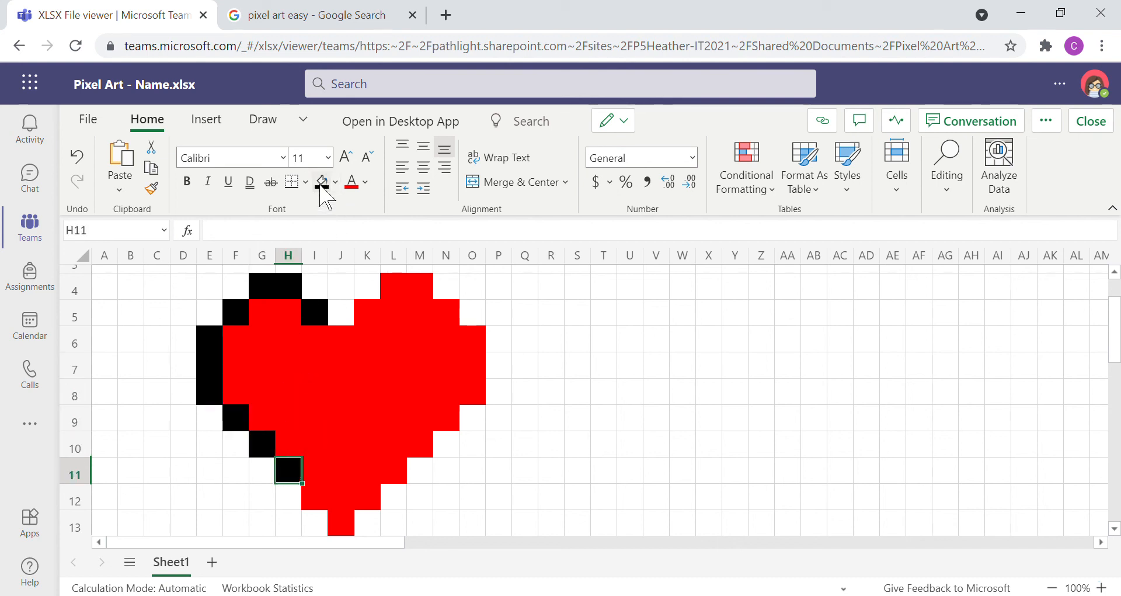
click(325, 500)
click(322, 183)
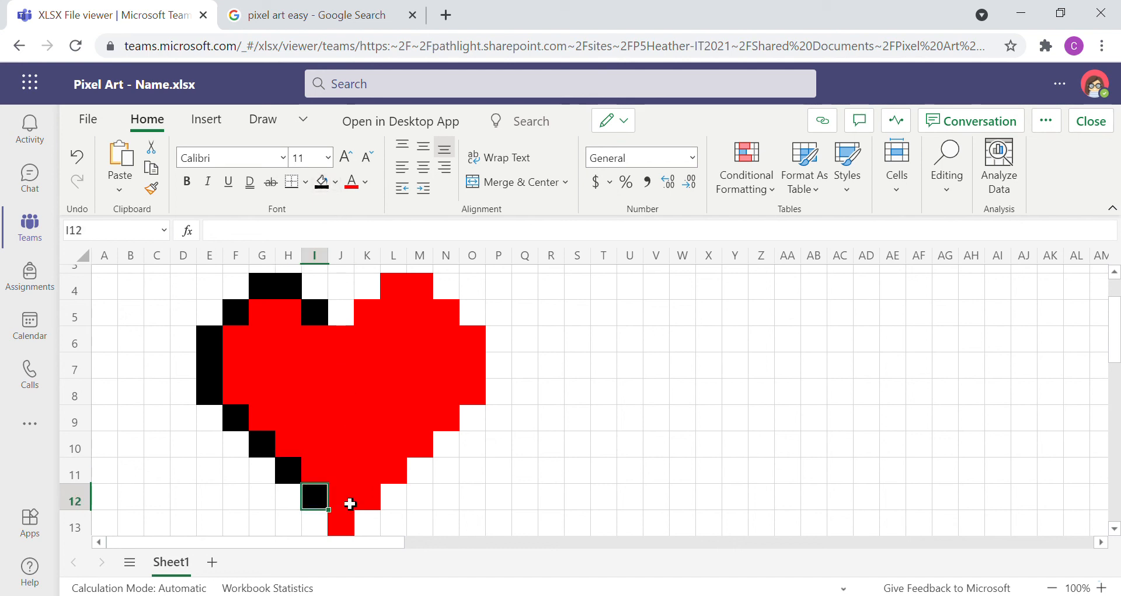
click(346, 528)
click(321, 182)
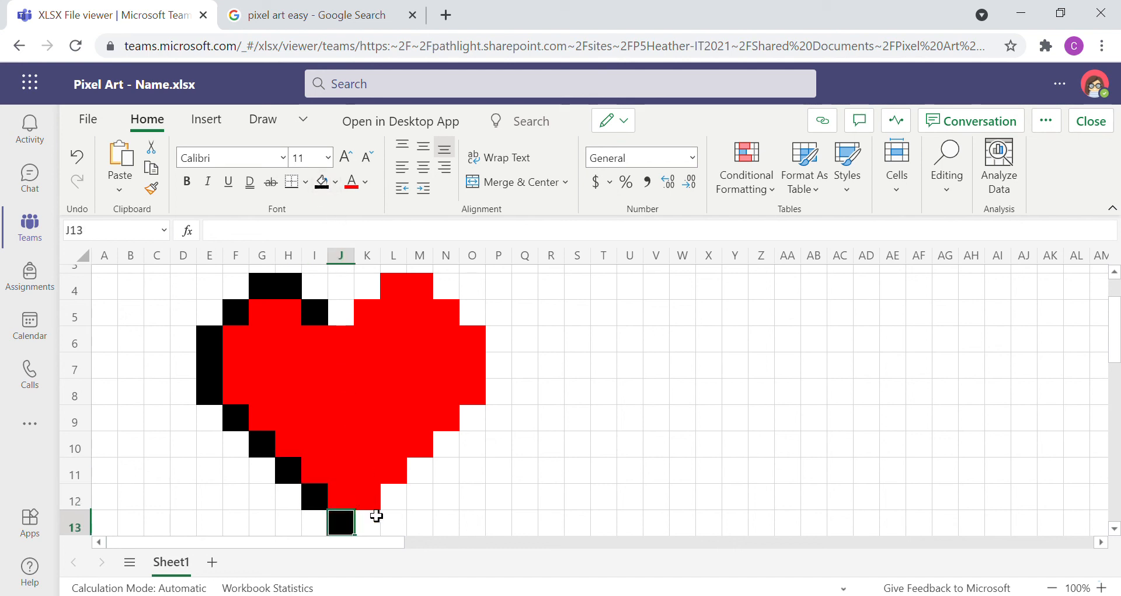
Step: Outline the heart's lower right edge by filling cells K12, L11, M10 and N9 with black
click(373, 499)
click(322, 182)
click(403, 472)
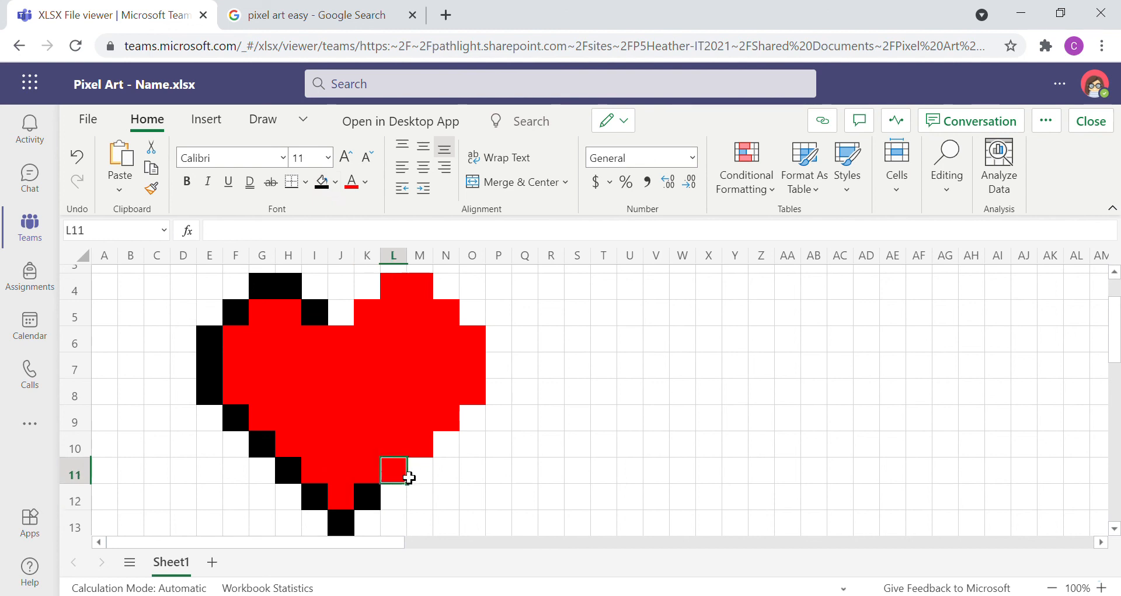
click(322, 183)
click(430, 445)
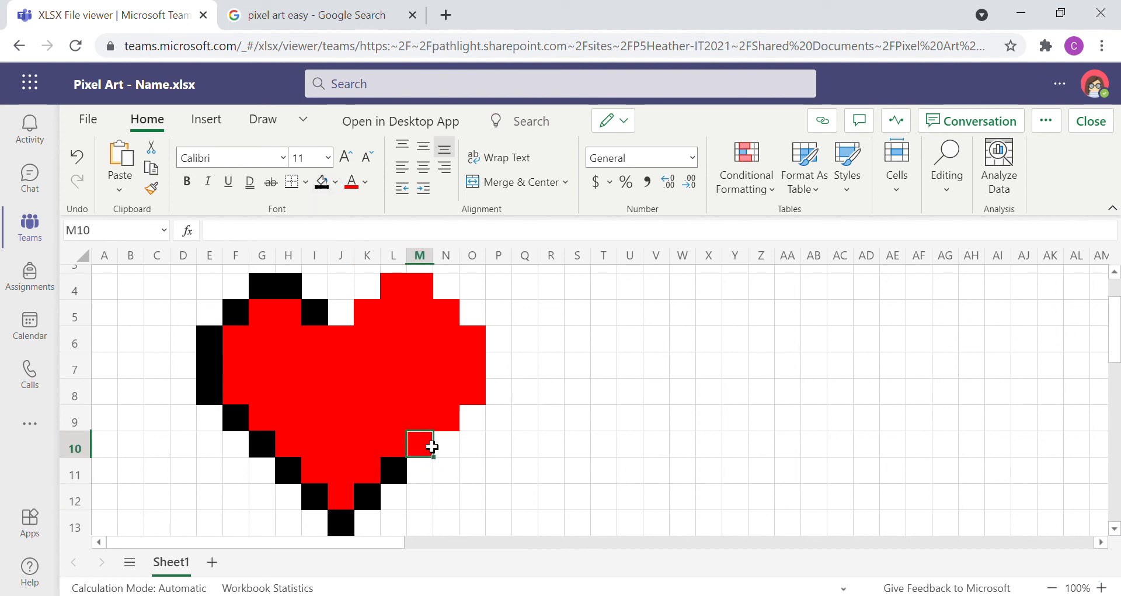
click(322, 182)
click(458, 426)
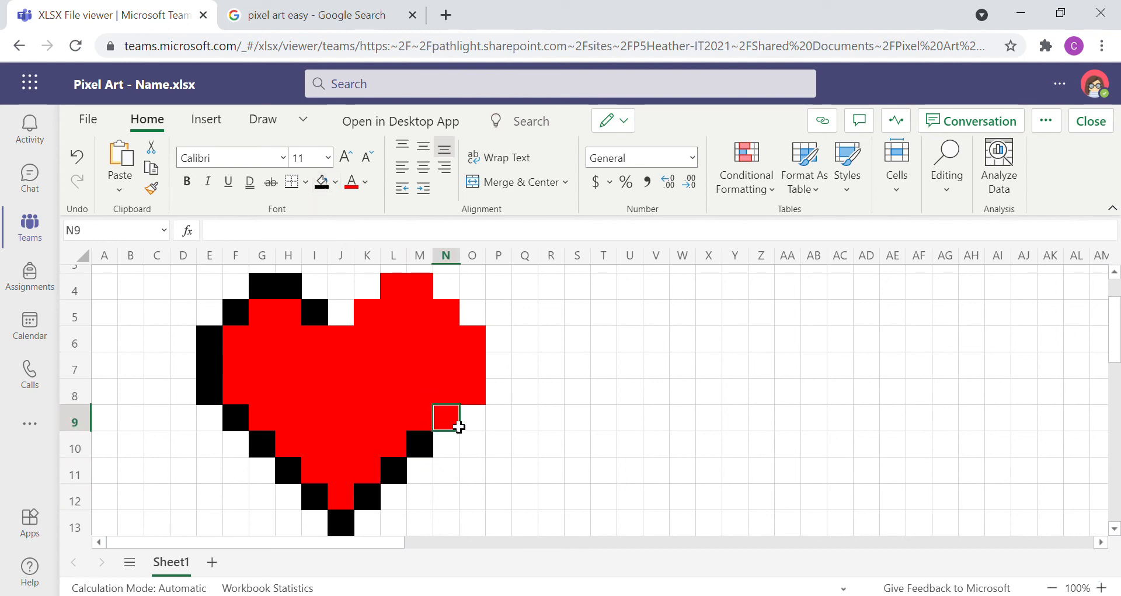
click(322, 182)
Step: Fill cells O6:O8, N5 and L4:M4 with black along the heart's upper right edge
drag(471, 396, 471, 353)
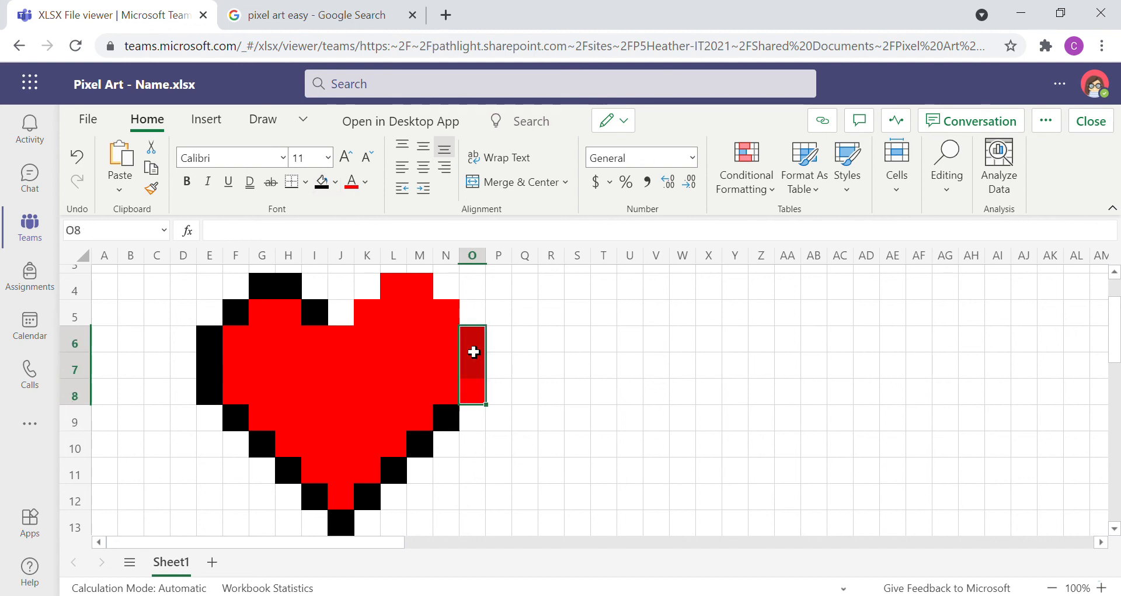
click(322, 182)
click(453, 323)
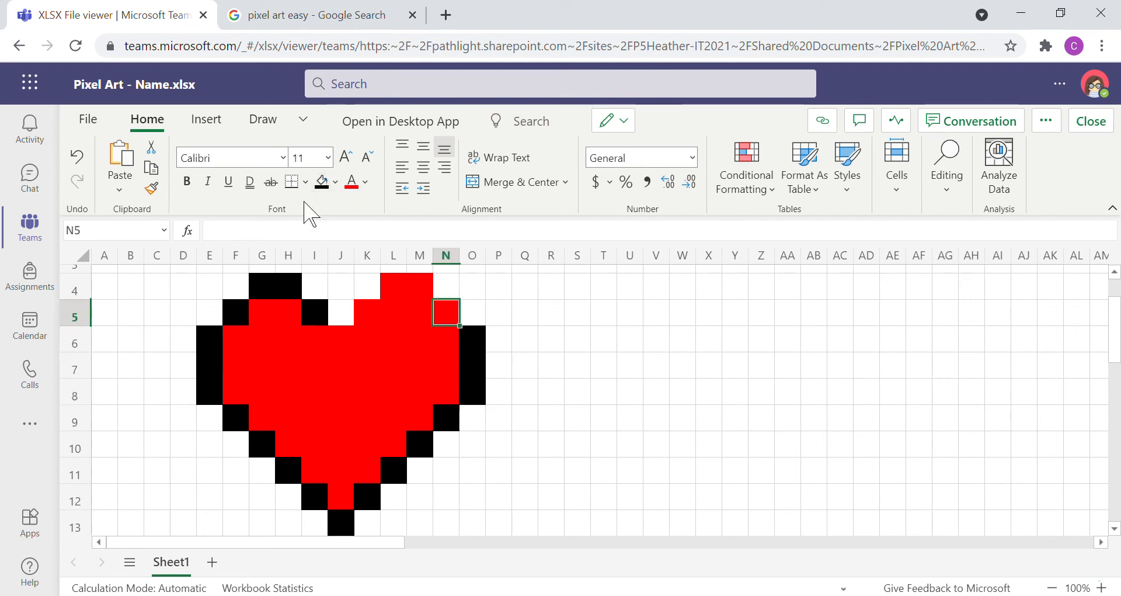
click(322, 184)
drag(425, 293, 407, 292)
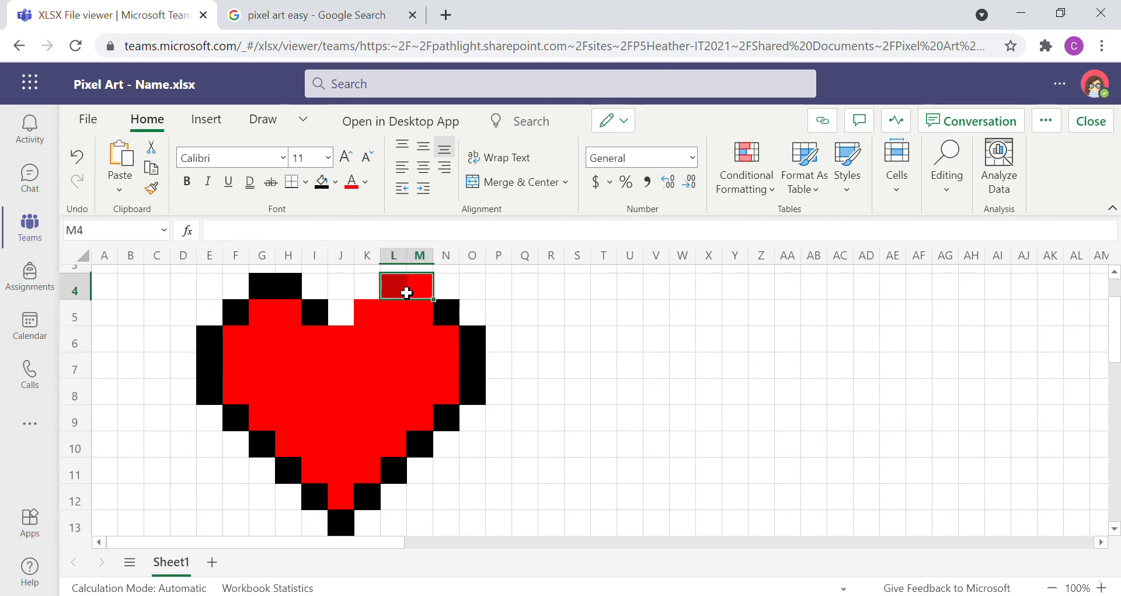
click(322, 182)
Step: Close the outline at the heart's center notch by filling cells K5 and J6 with black
click(376, 319)
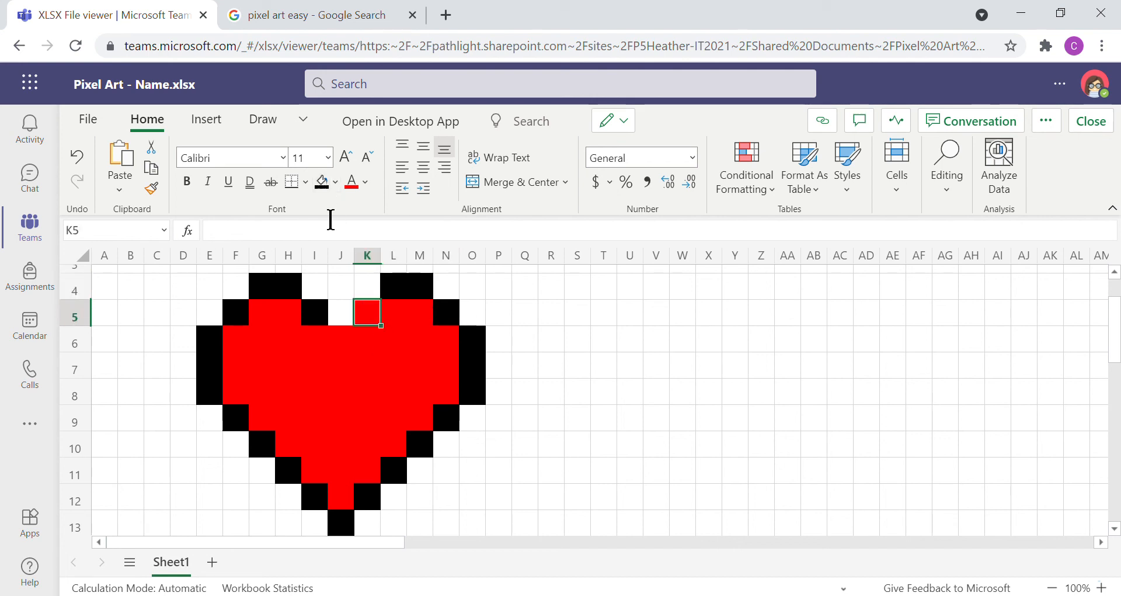
click(316, 189)
click(348, 348)
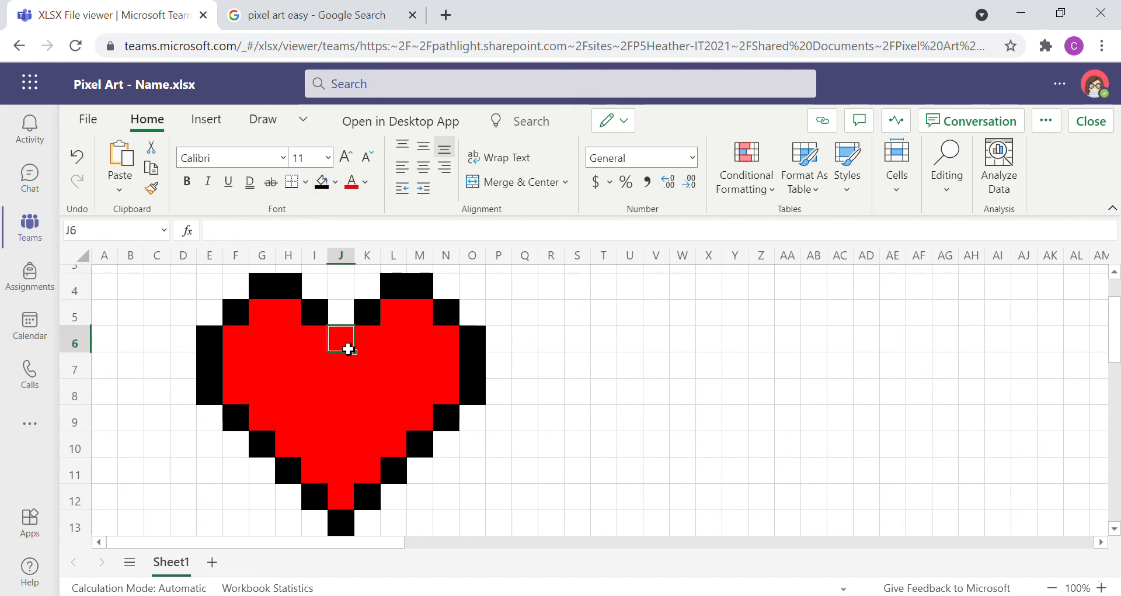
click(320, 186)
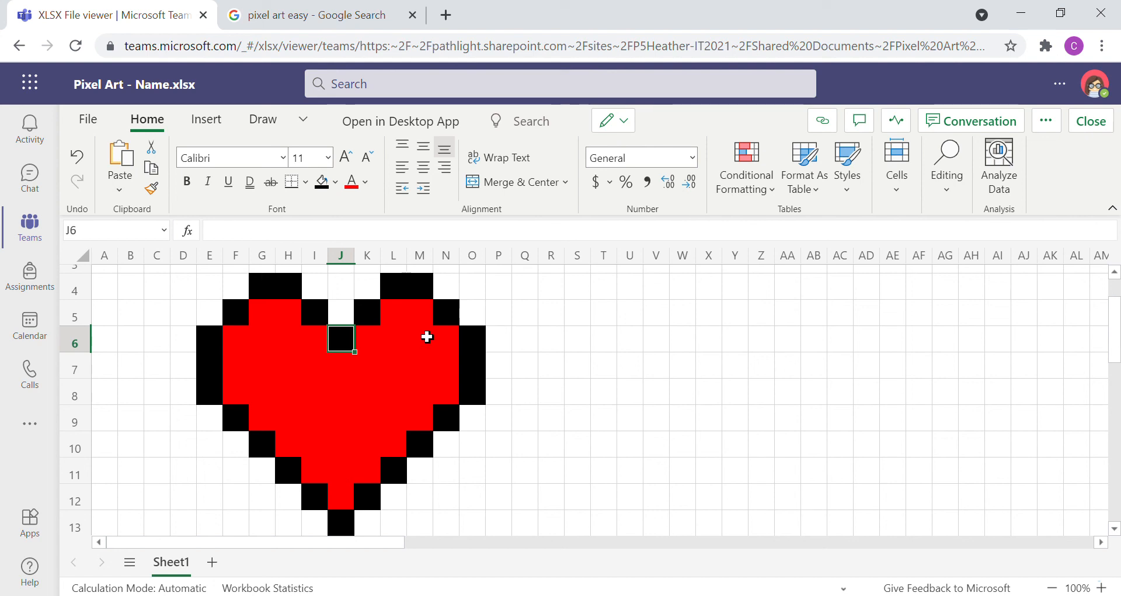
Step: Fill cells M6:M7 and L8 inside the heart with the standard dark red
drag(431, 358, 427, 392)
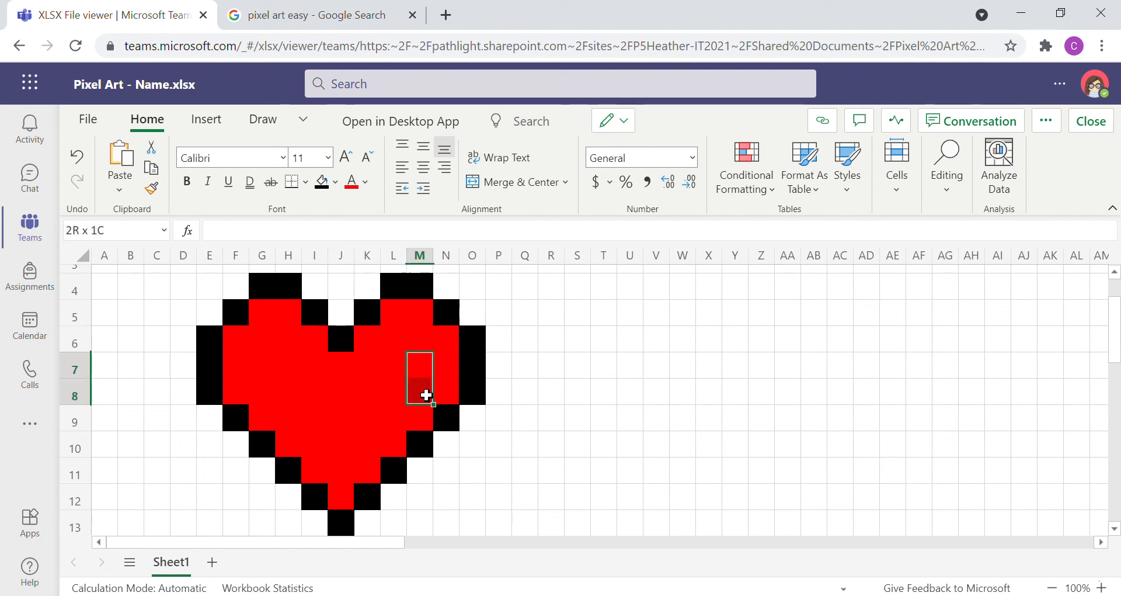
drag(417, 342, 423, 378)
click(336, 182)
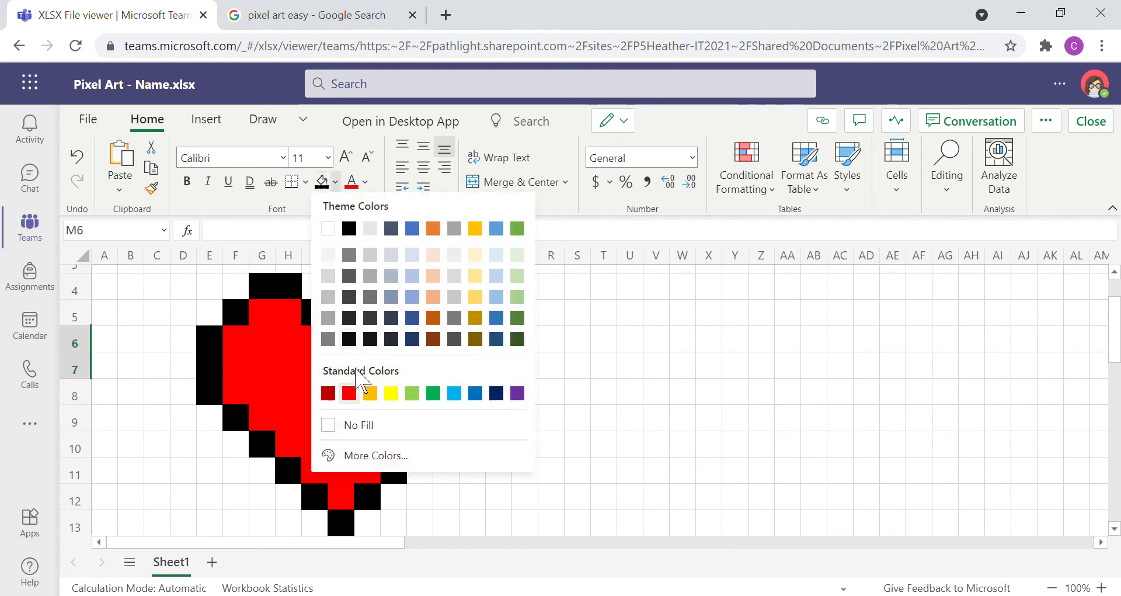
click(329, 393)
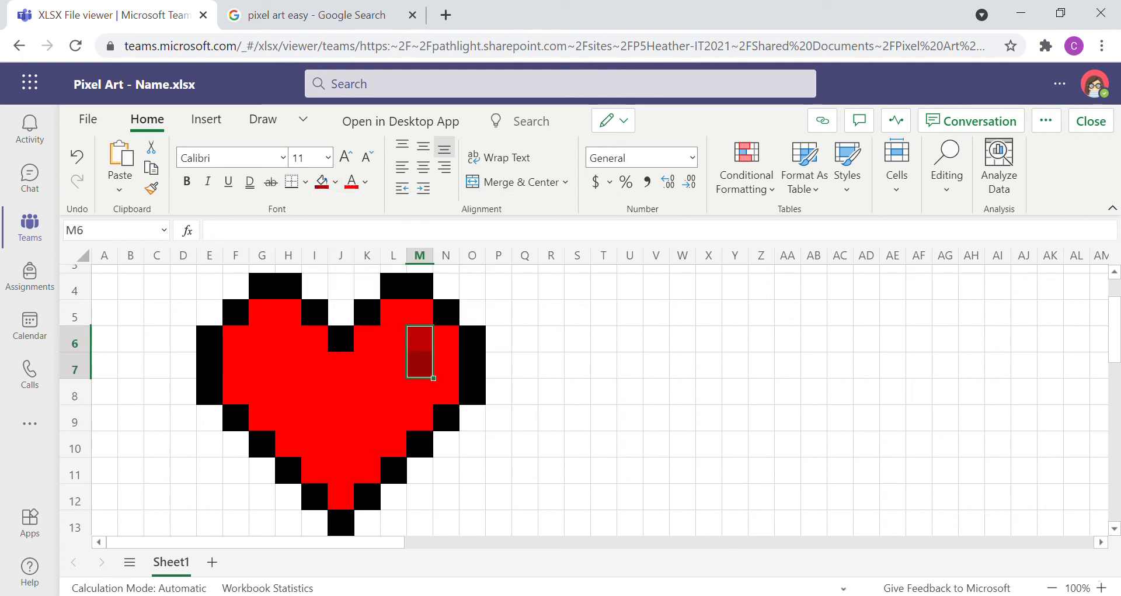
click(405, 401)
click(322, 183)
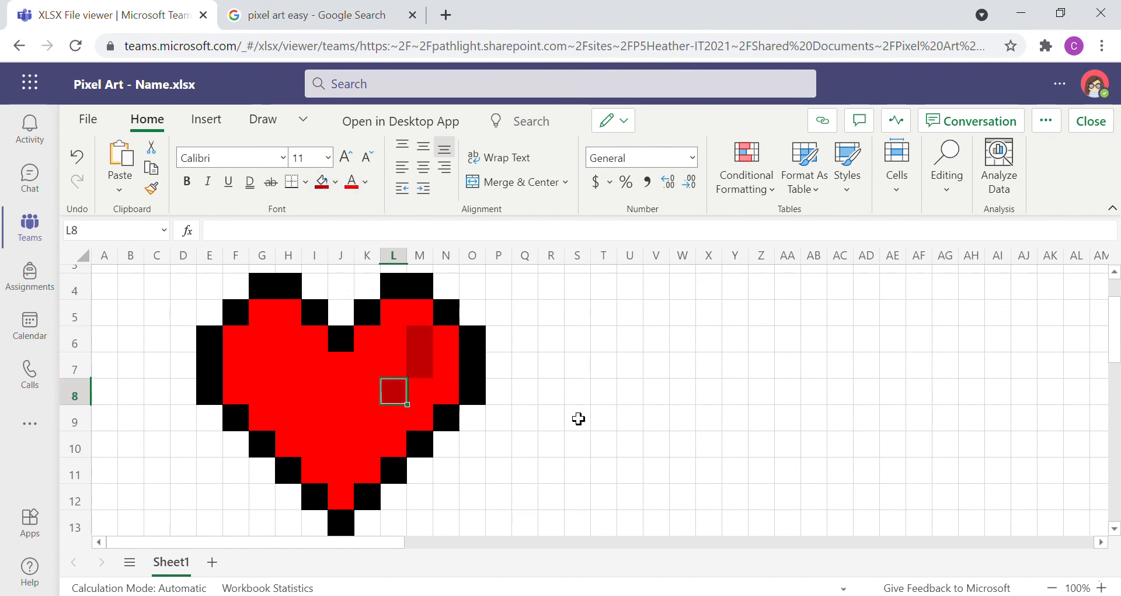
Step: Add a highlight inside the heart by filling cells M6:M7 and L8 with the lightest gray theme color
click(578, 418)
drag(426, 346, 426, 383)
click(427, 374)
drag(428, 340, 426, 367)
click(336, 182)
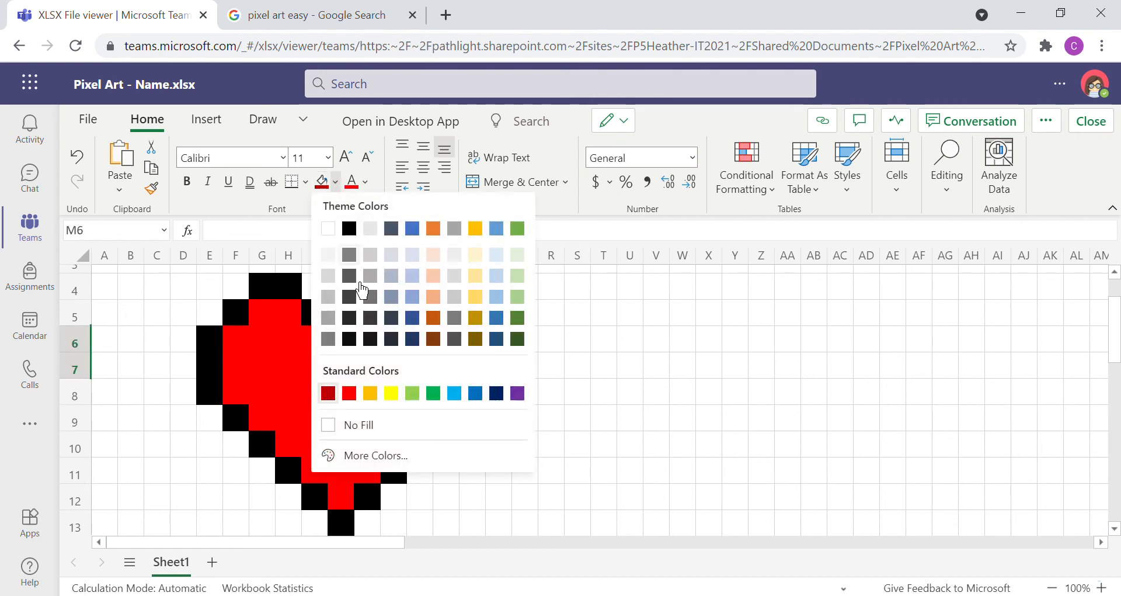
click(329, 255)
click(522, 378)
click(404, 396)
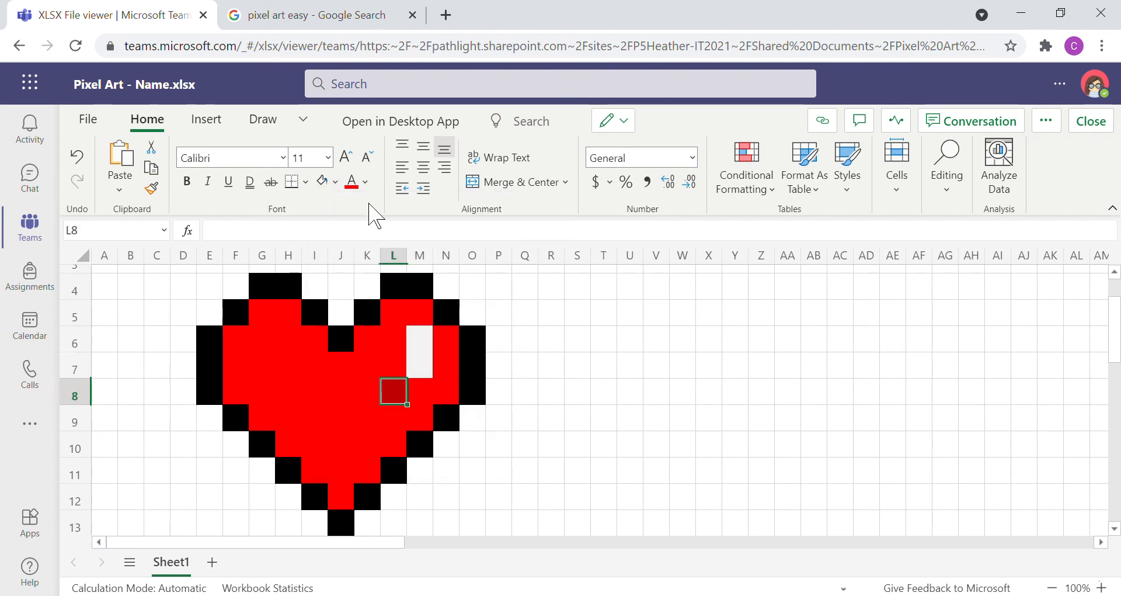
click(323, 182)
Step: Deselect the artwork and close the workbook to return to the channel's files
click(591, 342)
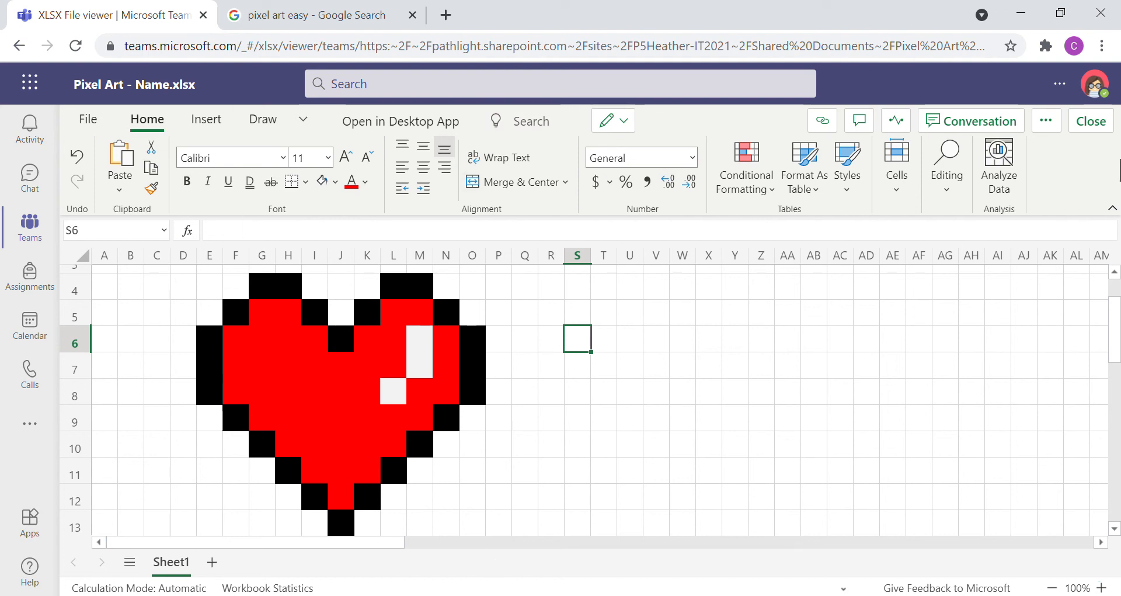
click(1091, 121)
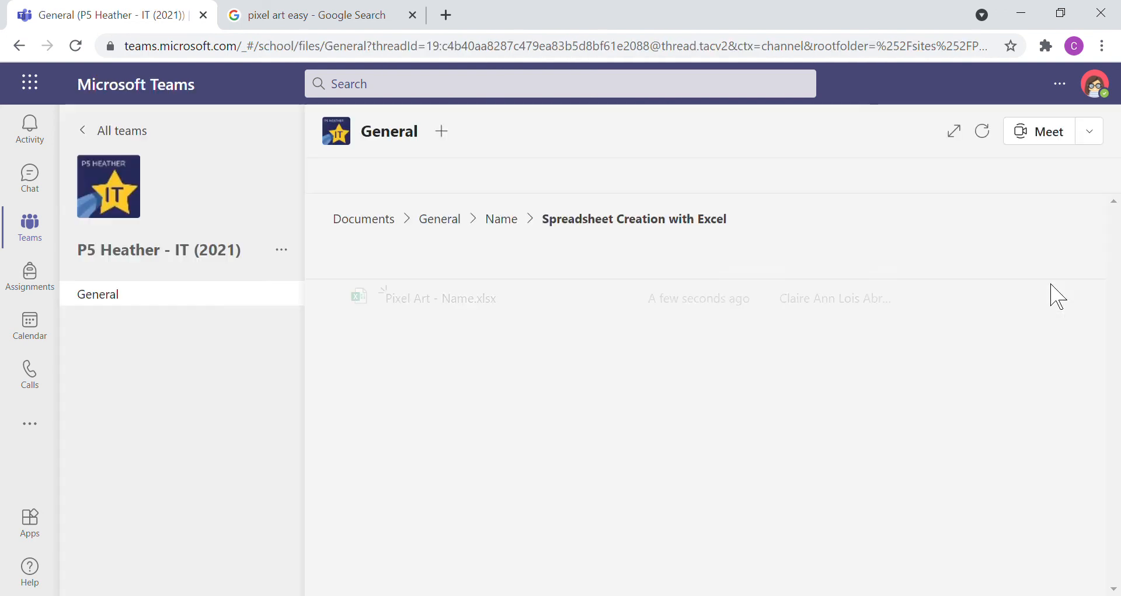